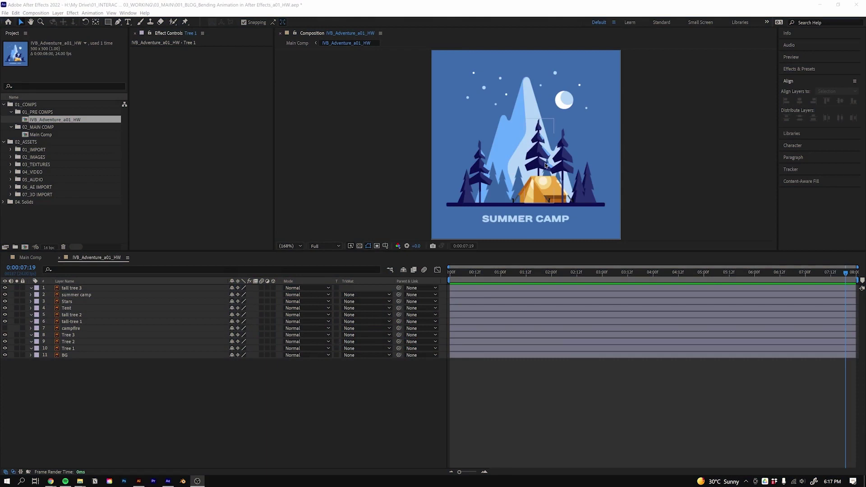
# Move the playhead to the first frame, 0:00:00:00.
pyautogui.click(447, 289)
pyautogui.press('Home')
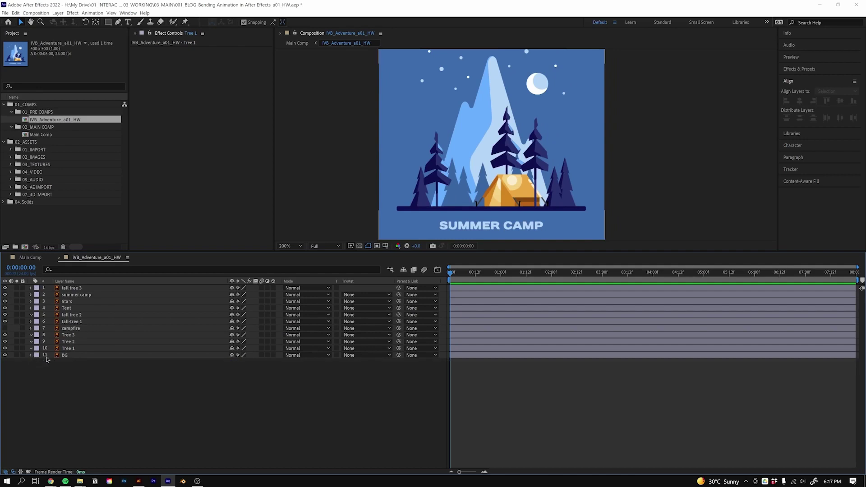
# Mark BG, campfire, Stars, Tent and summer camp as shy, then hide shy layers.
pyautogui.click(232, 355)
pyautogui.click(231, 328)
pyautogui.click(232, 302)
pyautogui.click(231, 308)
pyautogui.click(231, 295)
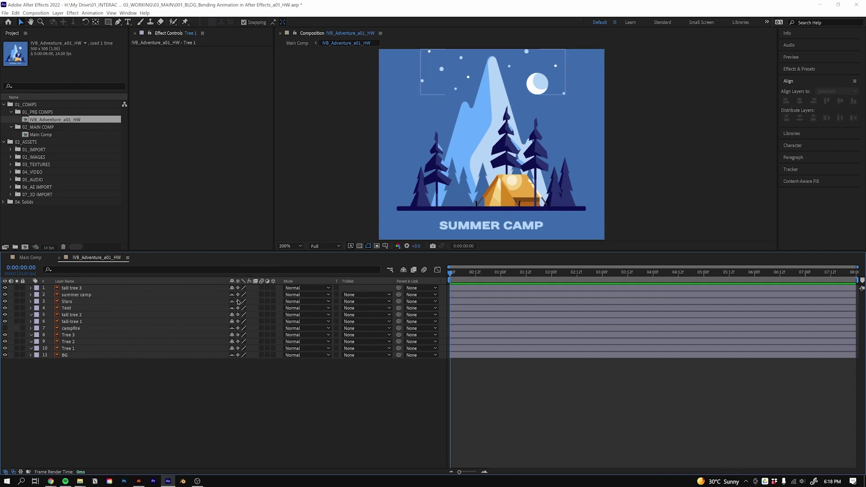
pyautogui.click(403, 269)
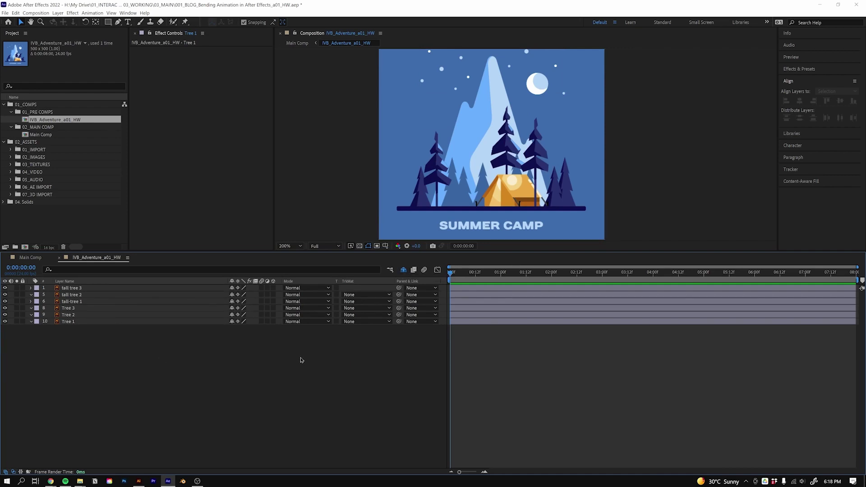
# Set viewer magnification to Fit and scrub the timeline back to frame 0.
pyautogui.click(297, 246)
pyautogui.click(319, 250)
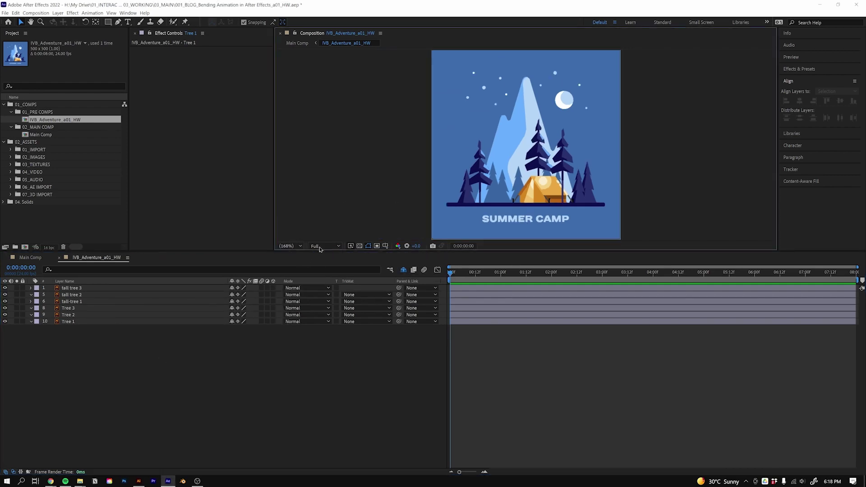
pyautogui.click(430, 331)
pyautogui.moveTo(454, 276)
pyautogui.mouseDown()
pyautogui.moveTo(463, 276)
pyautogui.moveTo(451, 276)
pyautogui.mouseUp()
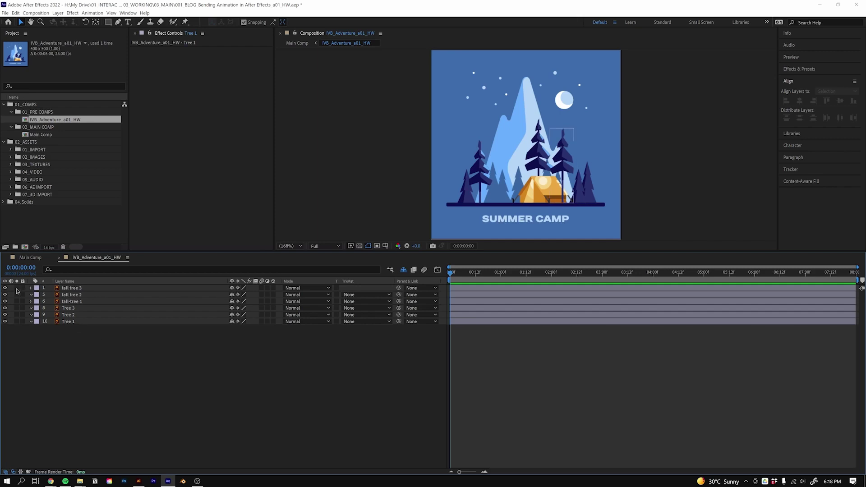
# Solo tall tree 3 and apply Effect > Distort > CC Bend It to it.
pyautogui.click(17, 289)
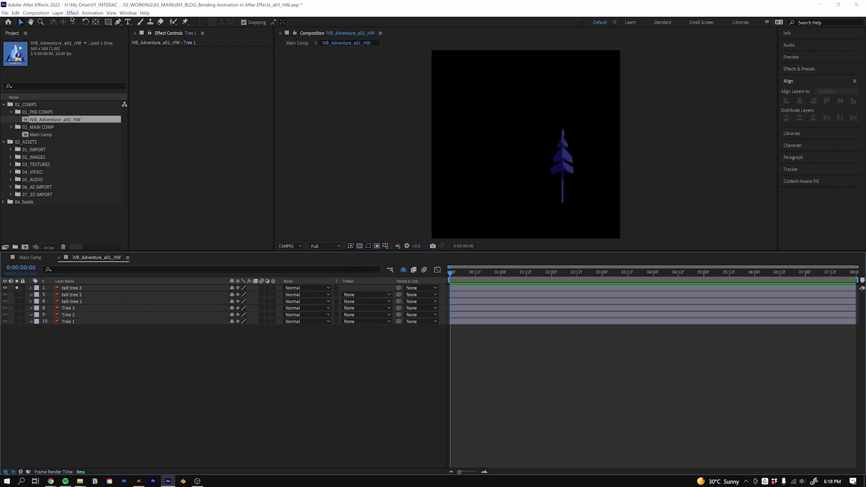
pyautogui.click(79, 289)
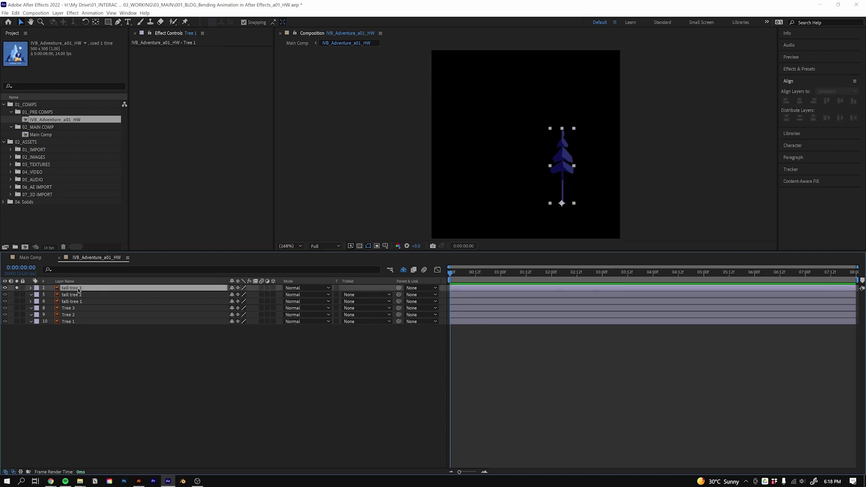
pyautogui.click(73, 12)
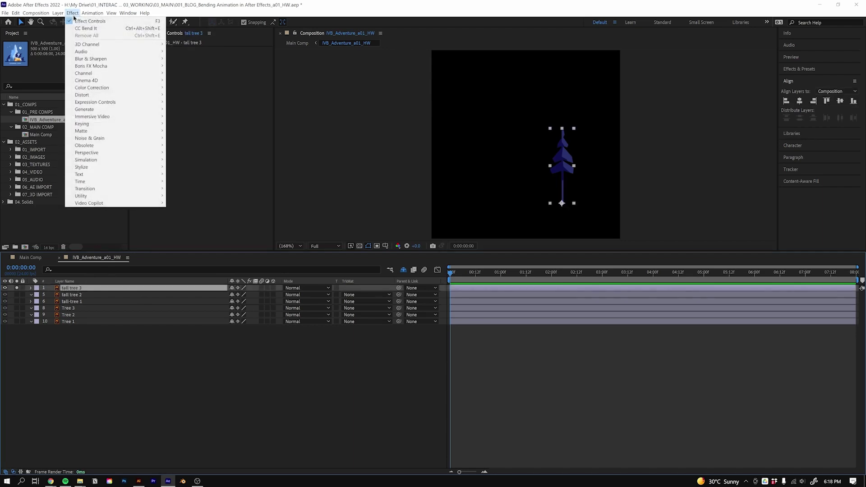
pyautogui.moveTo(94, 95)
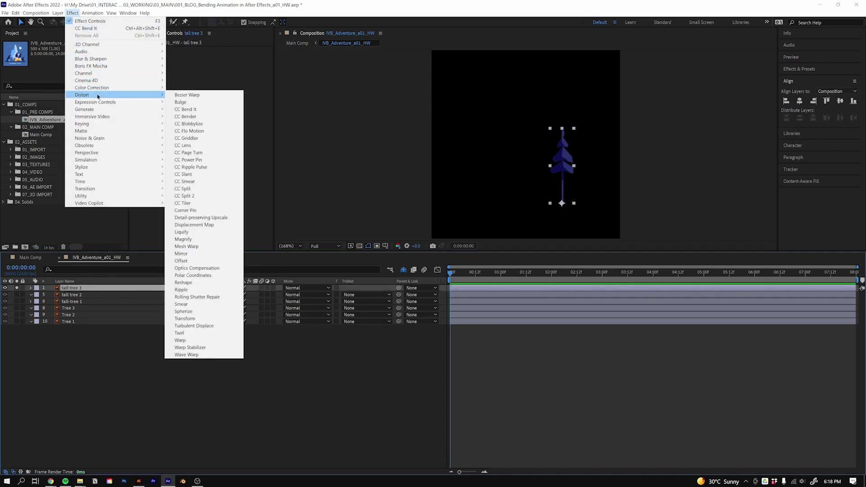
pyautogui.click(195, 110)
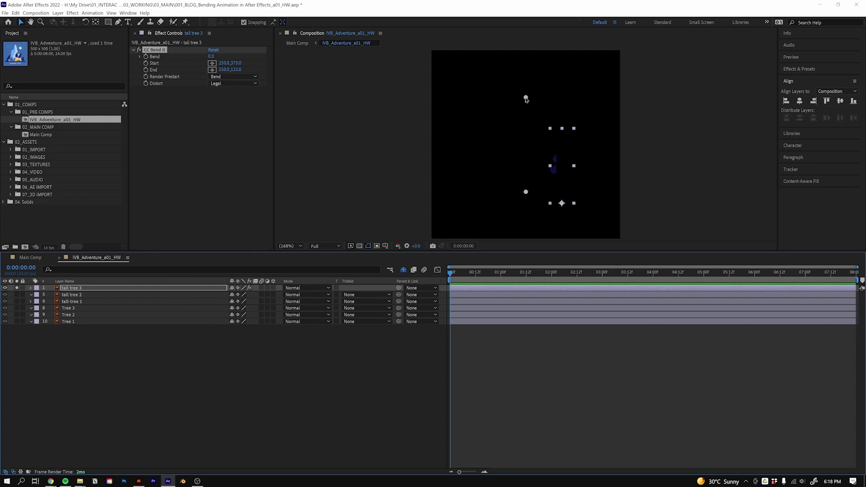
# Place CC Bend It's Start at the trunk base and End at the treetop, with Bend 15.0.
pyautogui.moveTo(526, 97)
pyautogui.mouseDown()
pyautogui.moveTo(539, 114)
pyautogui.moveTo(522, 128)
pyautogui.moveTo(541, 110)
pyautogui.moveTo(562, 128)
pyautogui.mouseUp()
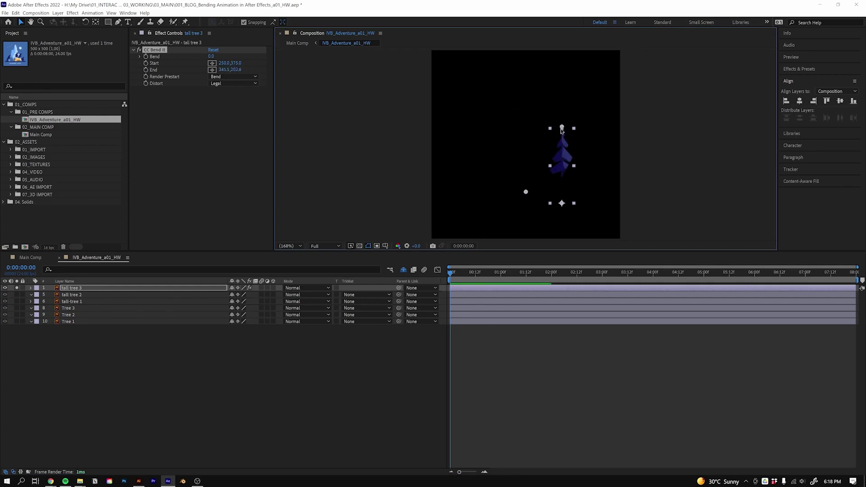
pyautogui.moveTo(526, 193); pyautogui.dragTo(563, 206)
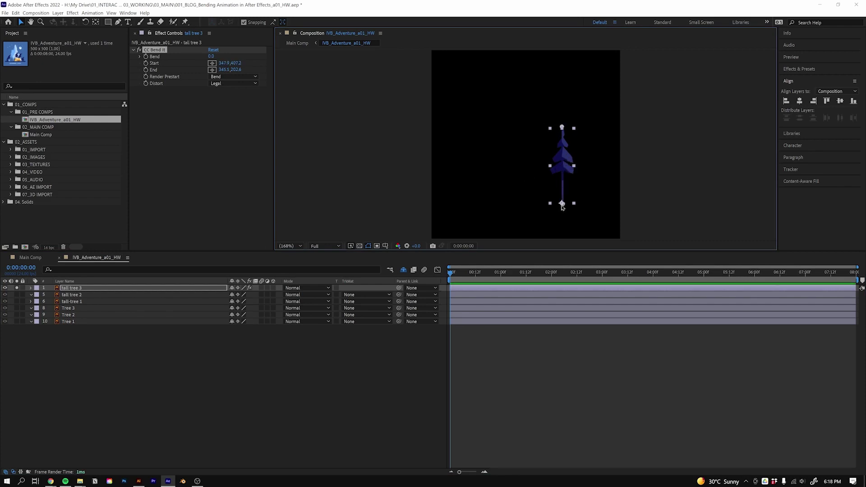
pyautogui.moveTo(564, 129)
pyautogui.mouseDown()
pyautogui.moveTo(556, 111)
pyautogui.moveTo(566, 129)
pyautogui.mouseUp()
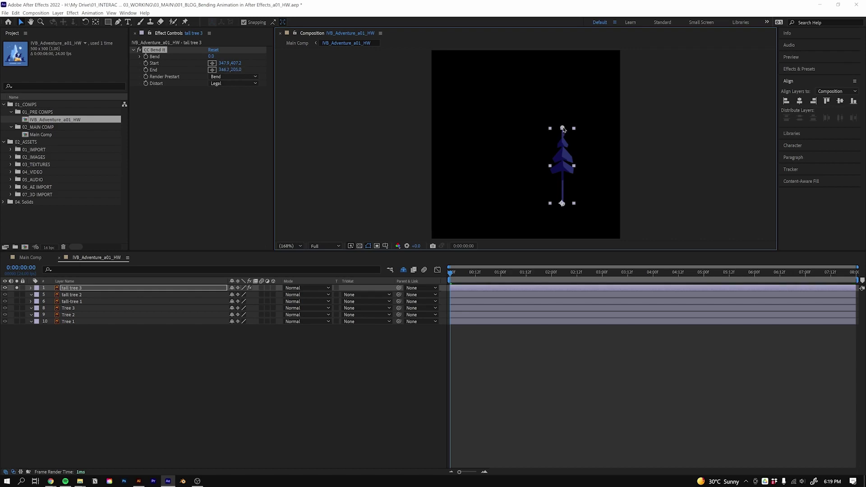
pyautogui.click(155, 57)
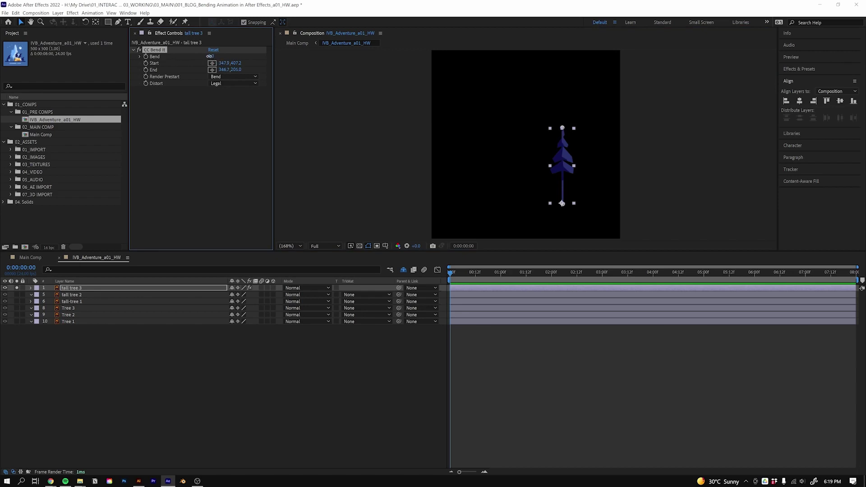
pyautogui.moveTo(209, 56)
pyautogui.mouseDown()
pyautogui.moveTo(182, 55)
pyautogui.moveTo(223, 54)
pyautogui.moveTo(212, 56)
pyautogui.mouseUp()
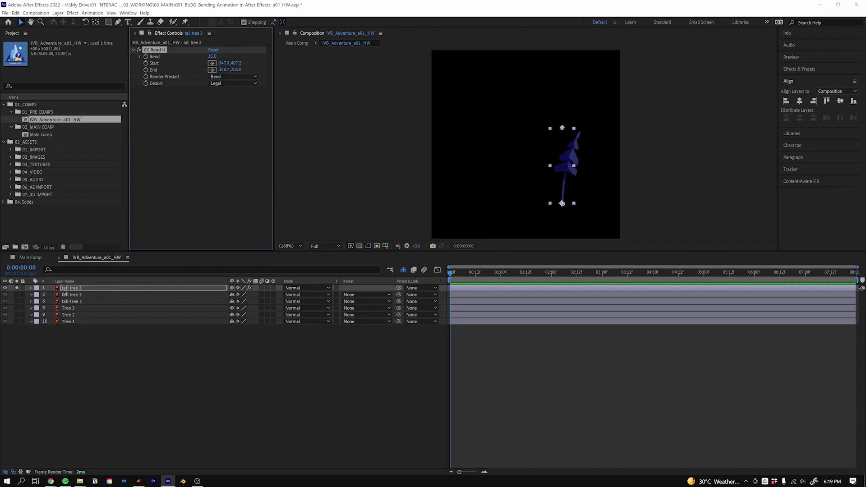
# Expand tall tree 3's Transform, nudge Position left, then restore it to 345.1,404.8.
pyautogui.click(31, 288)
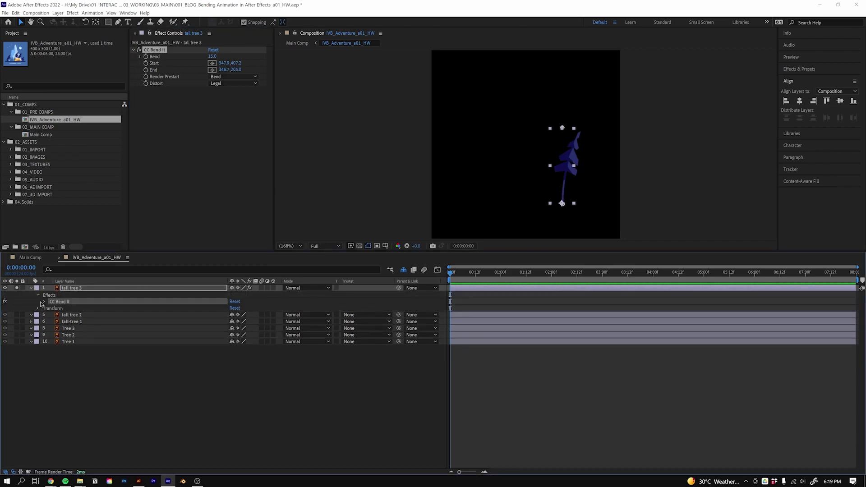
pyautogui.click(37, 309)
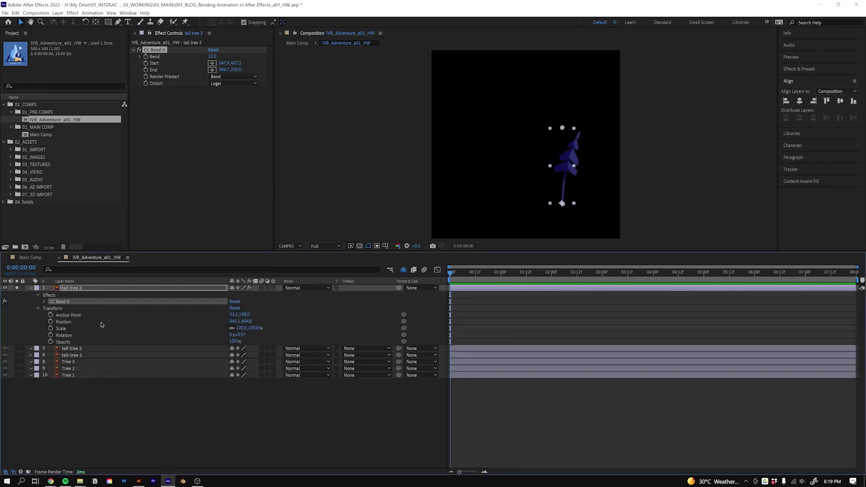
pyautogui.moveTo(236, 321); pyautogui.dragTo(217, 328)
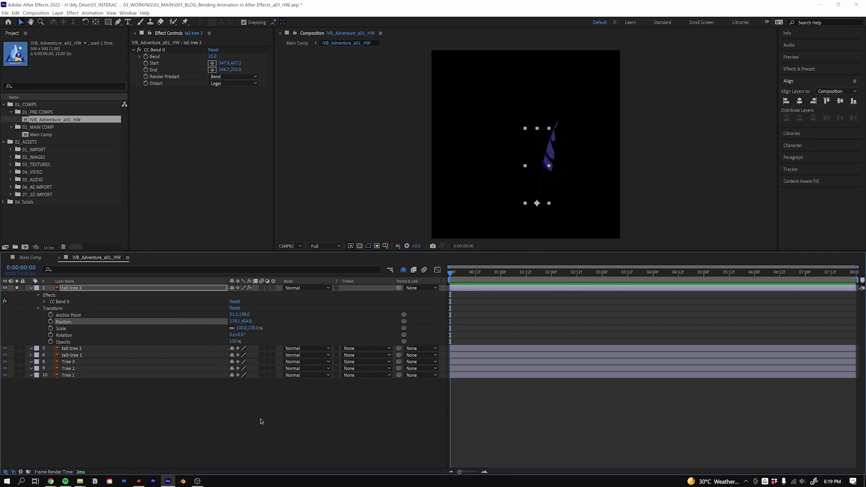
pyautogui.moveTo(264, 420); pyautogui.dragTo(265, 420)
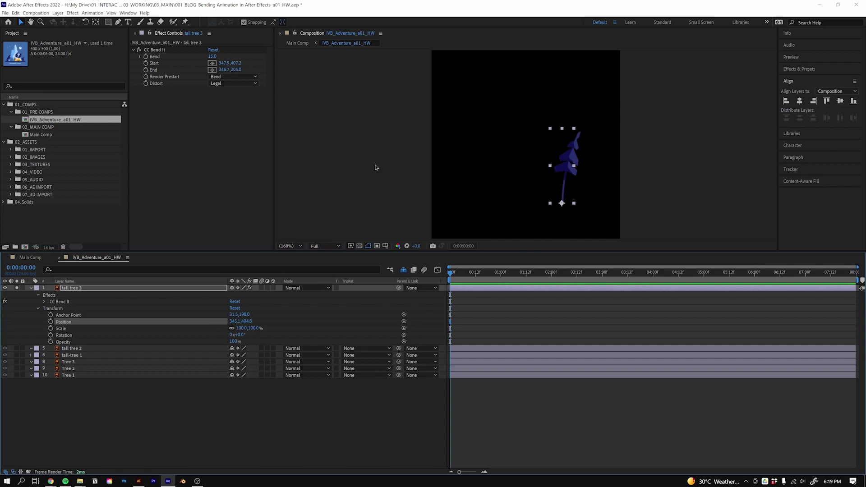
# Enable expressions on CC Bend It Start and End, writing toComp(value) for End.
pyautogui.keyDown('alt'); pyautogui.click(146, 63); pyautogui.keyUp('alt')
pyautogui.keyDown('alt'); pyautogui.click(145, 70); pyautogui.keyUp('alt')
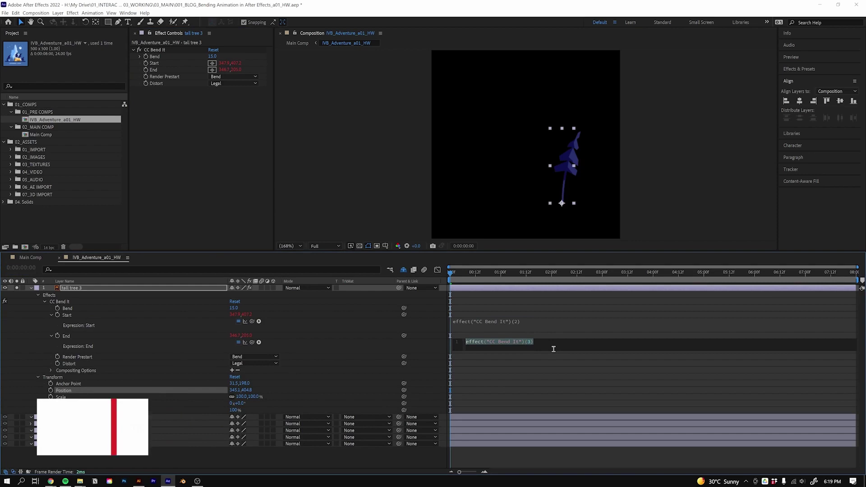
pyautogui.write('tocom')
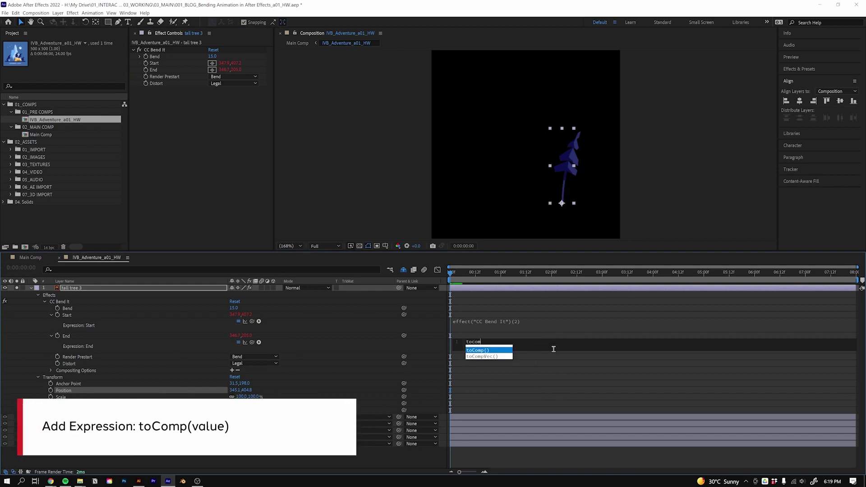
pyautogui.click(489, 351)
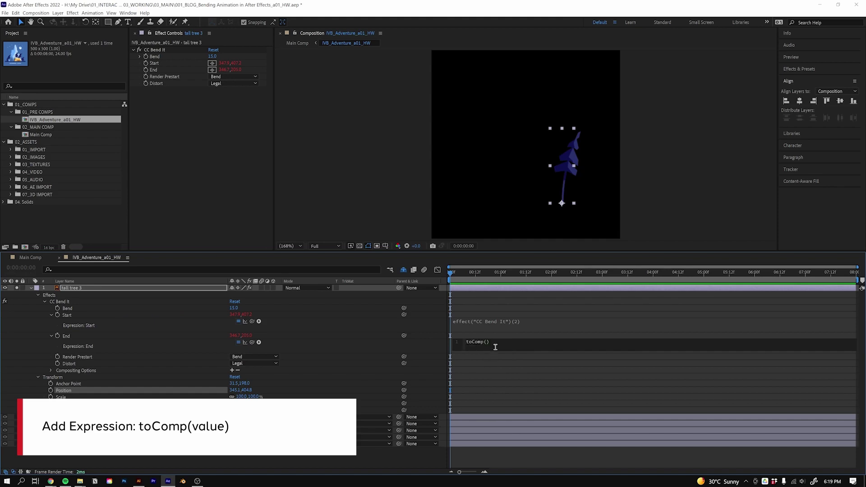
pyautogui.write('val')
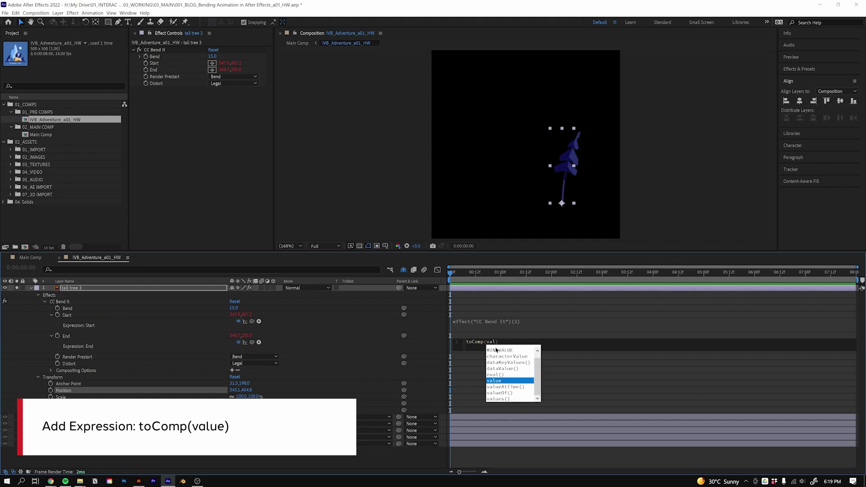
pyautogui.press('Return')
pyautogui.press('KP_Enter')
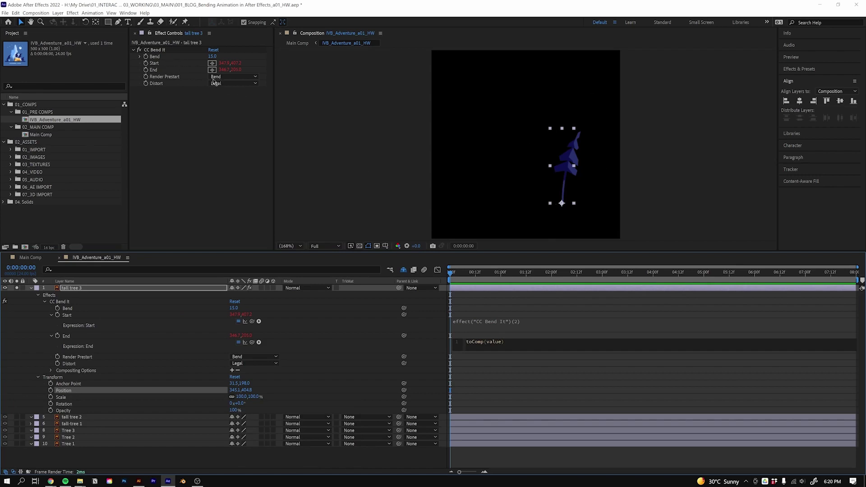
# Copy toComp(value) into the Start expression, replacing its existing text.
pyautogui.moveTo(514, 343); pyautogui.dragTo(463, 343)
pyautogui.hotkey('ctrl', 'c')
pyautogui.click(480, 323)
pyautogui.hotkey('ctrl', 'a')
pyautogui.hotkey('ctrl', 'v')
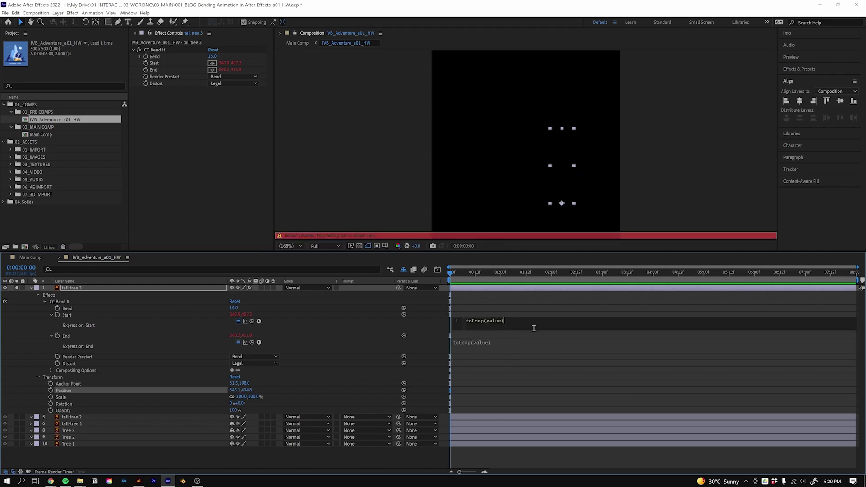
pyautogui.click(484, 299)
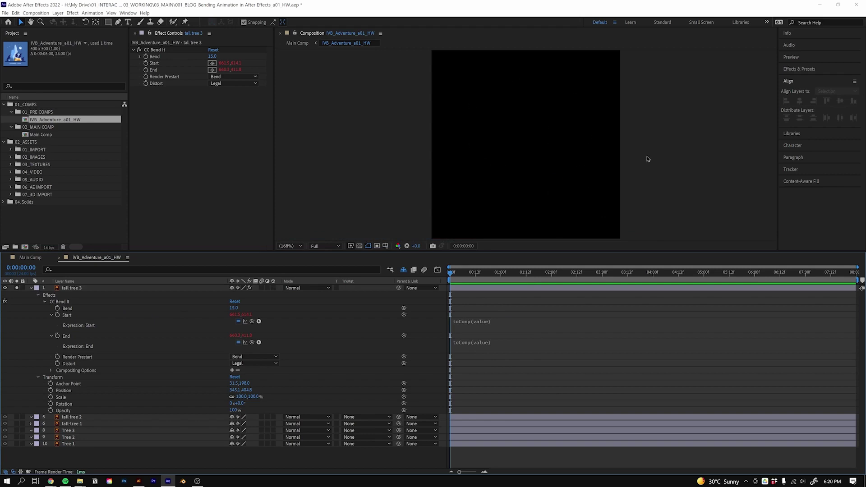
# With CC Bend It selected, drag Start to the trunk base and End to the treetop.
pyautogui.scroll(-2, 596, 145)
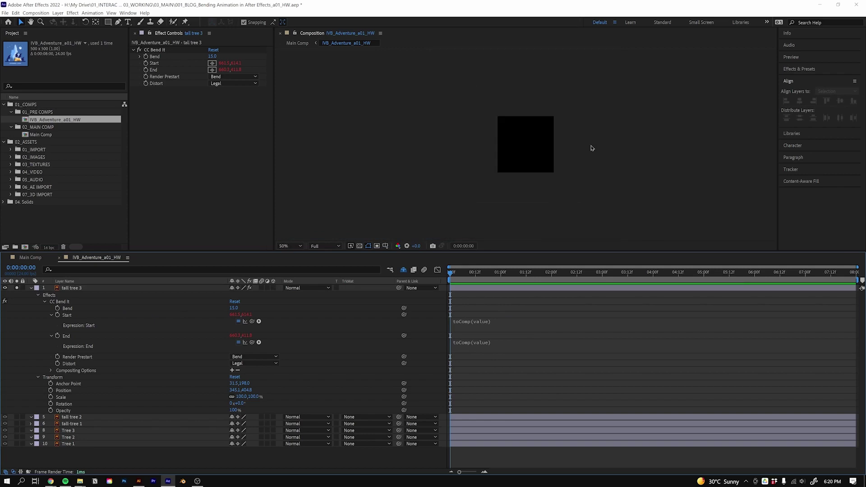
pyautogui.click(446, 301)
pyautogui.click(159, 51)
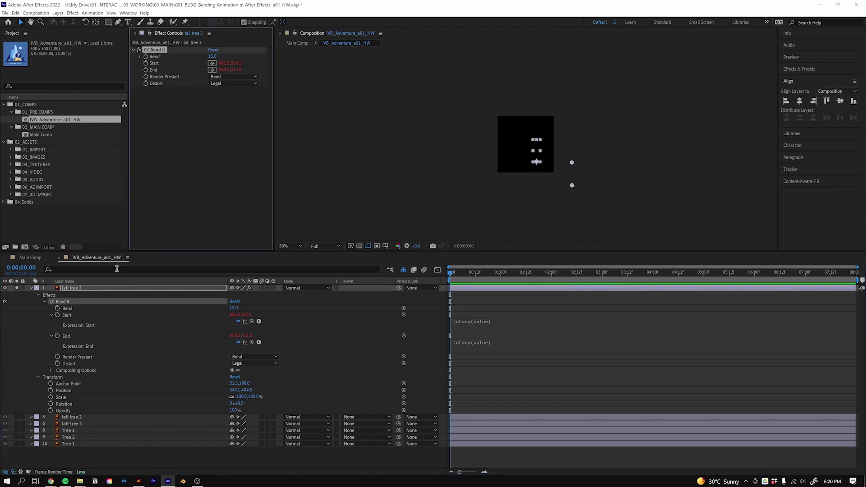
pyautogui.press('/')
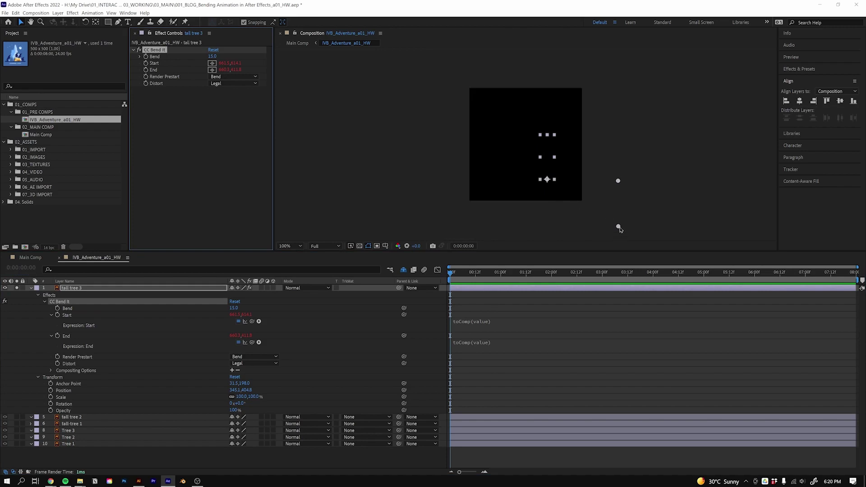
pyautogui.moveTo(619, 230); pyautogui.dragTo(548, 184)
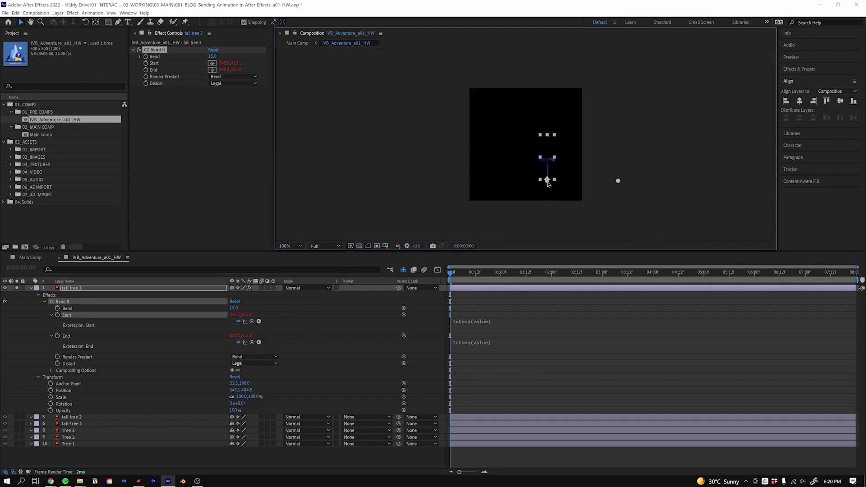
pyautogui.moveTo(618, 182); pyautogui.dragTo(548, 131)
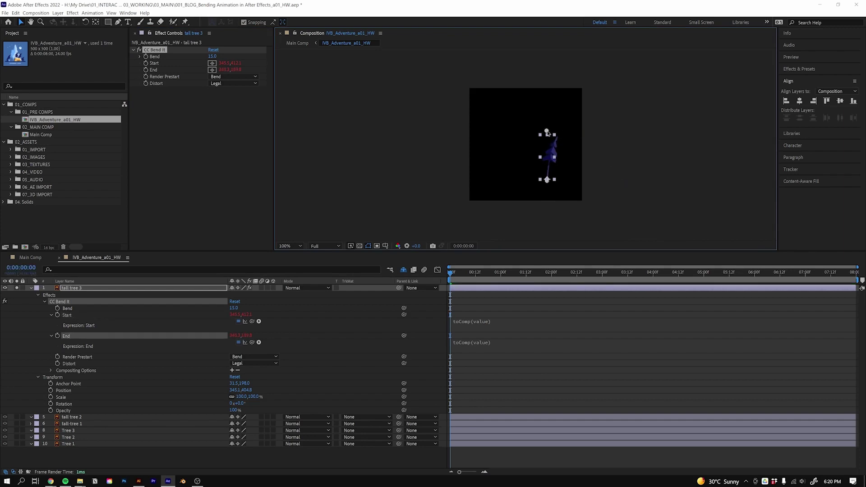
pyautogui.press('.')
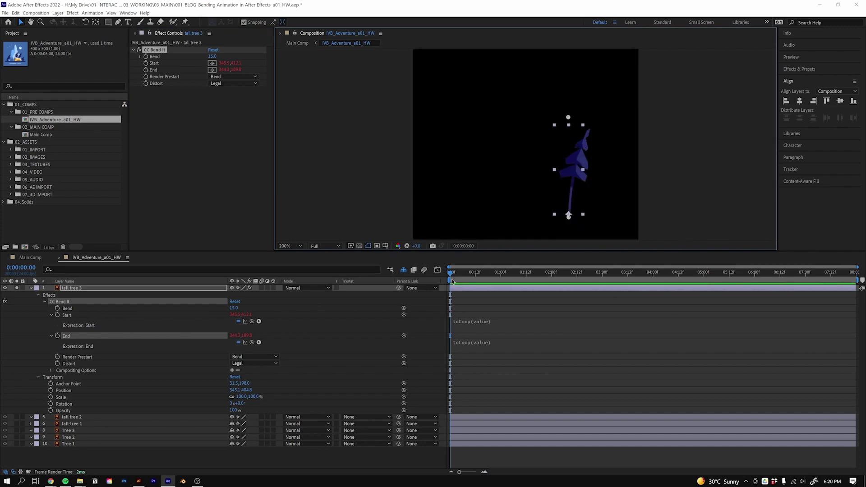
# Show tall tree 3's Position and shift the tree right to test the bend.
pyautogui.click(60, 291)
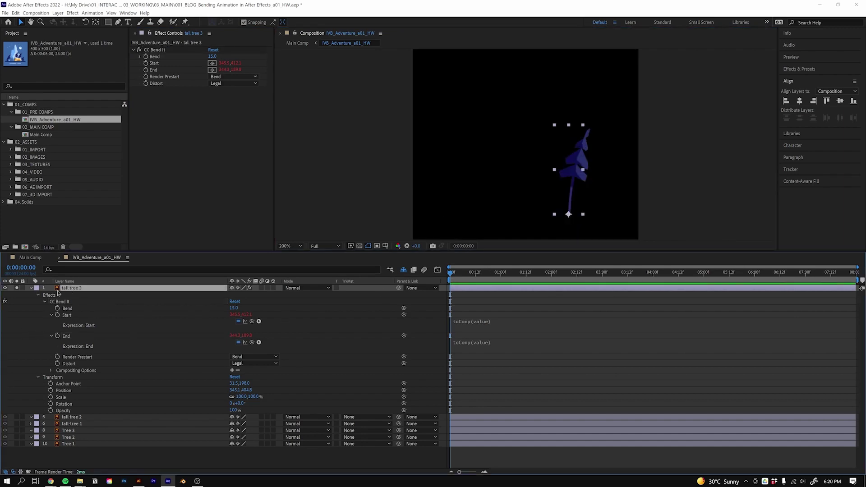
pyautogui.press('p')
pyautogui.moveTo(234, 294); pyautogui.dragTo(250, 308)
# Restore tall tree 3's position and raise Bend to 43 near the start.
pyautogui.press('Left')
pyautogui.press('Left')
pyautogui.press('Left')
pyautogui.press('Left')
pyautogui.press('Left')
pyautogui.press('Left')
pyautogui.press('Left')
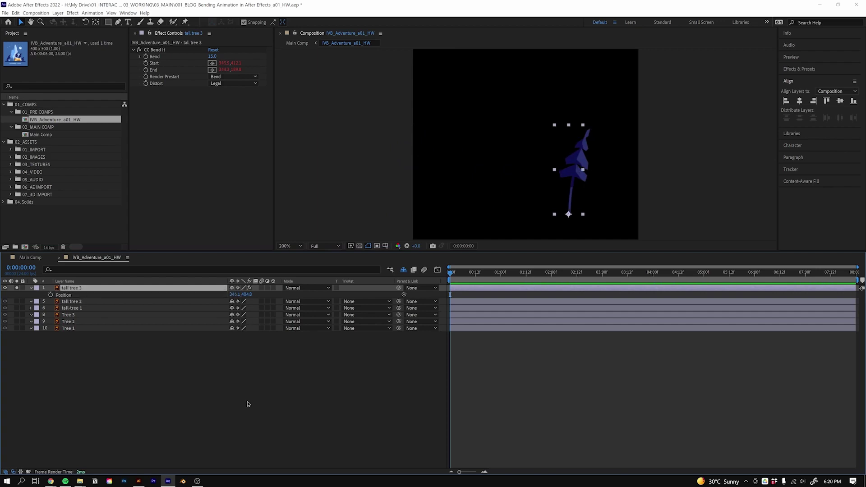
pyautogui.moveTo(451, 274)
pyautogui.mouseDown()
pyautogui.moveTo(523, 280)
pyautogui.moveTo(451, 276)
pyautogui.mouseUp()
pyautogui.moveTo(211, 56); pyautogui.dragTo(229, 60)
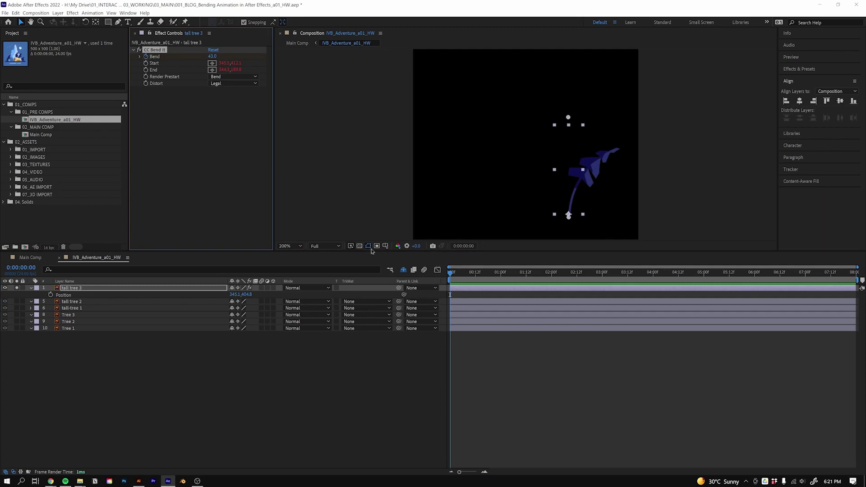
# Set Bend to 8 at 0:00:01:12, then select both Bend keyframes.
pyautogui.click(115, 290)
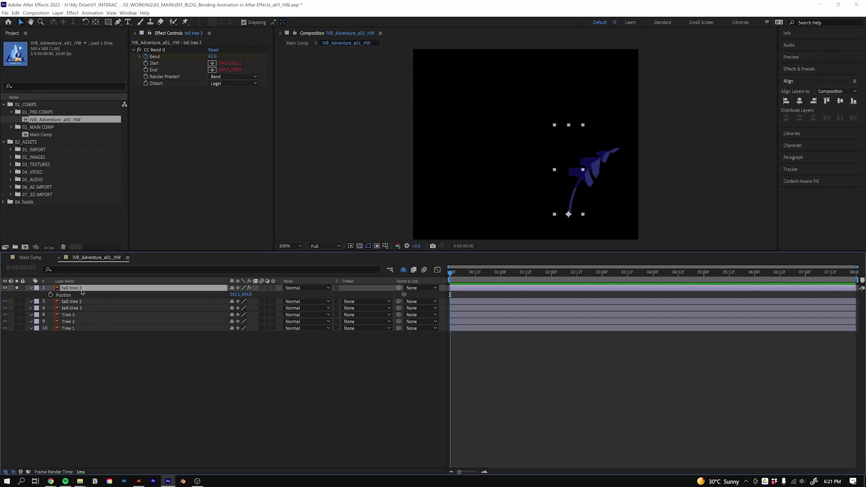
pyautogui.press('u')
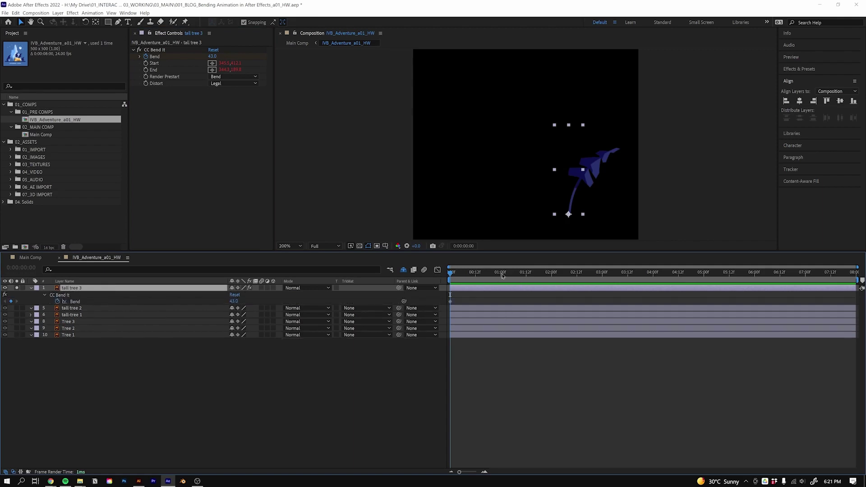
pyautogui.moveTo(507, 277); pyautogui.dragTo(527, 280)
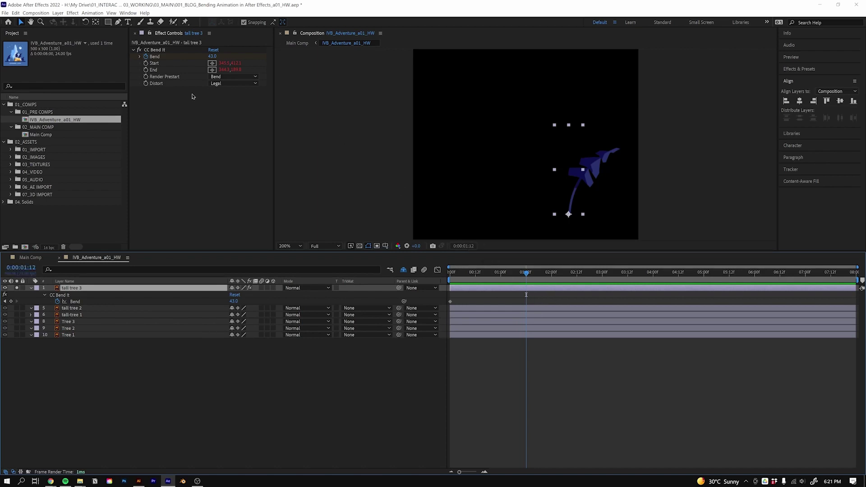
pyautogui.moveTo(215, 57); pyautogui.dragTo(197, 52)
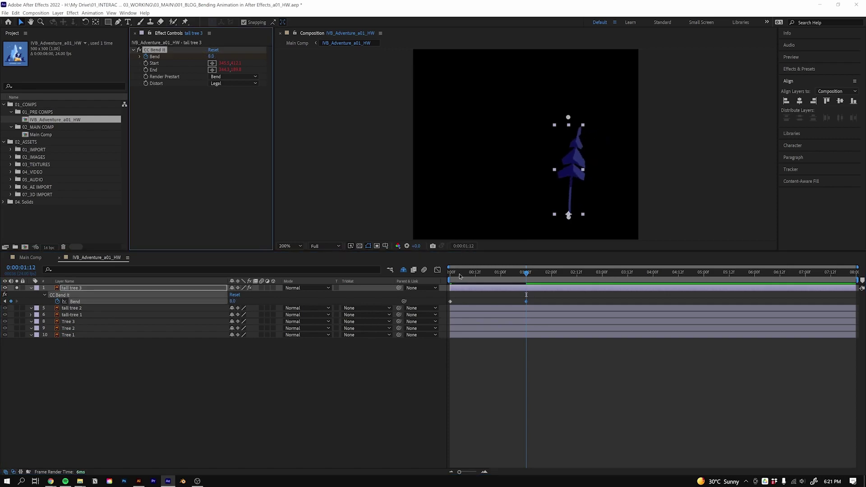
pyautogui.moveTo(459, 276); pyautogui.dragTo(450, 274)
pyautogui.moveTo(546, 294); pyautogui.dragTo(451, 305)
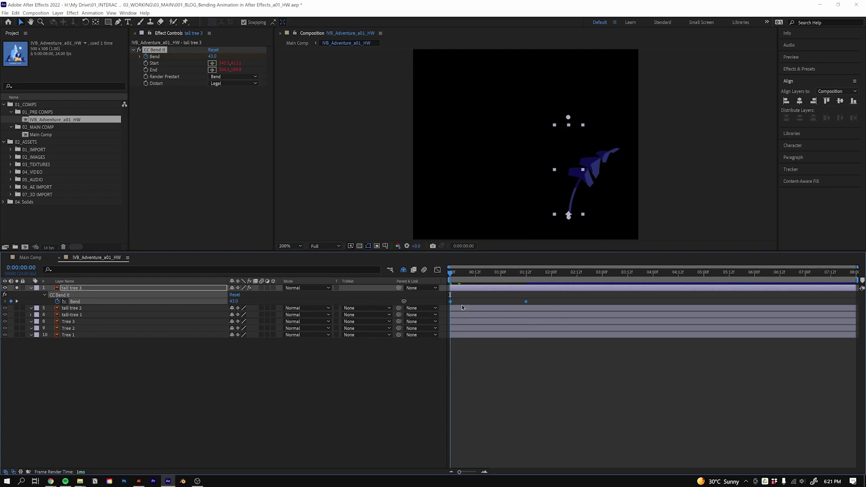
# Apply Easy Ease to both Bend keyframes via Keyframe Assistant.
pyautogui.rightClick(527, 302)
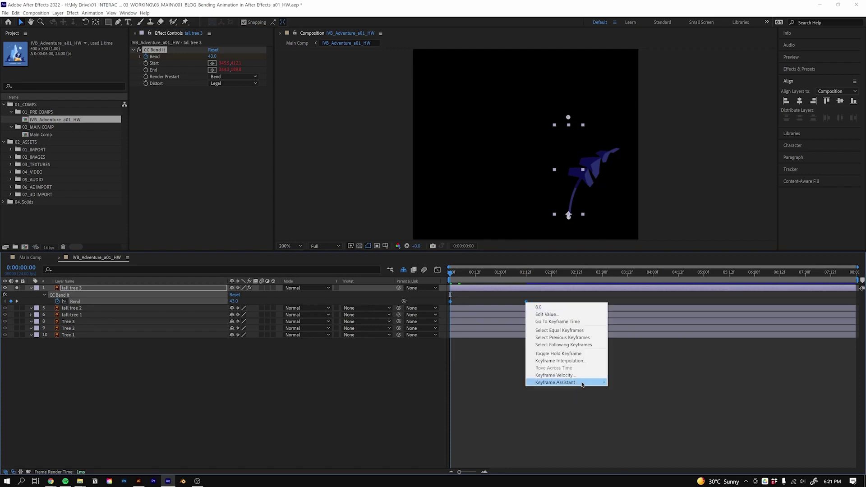
pyautogui.moveTo(576, 383)
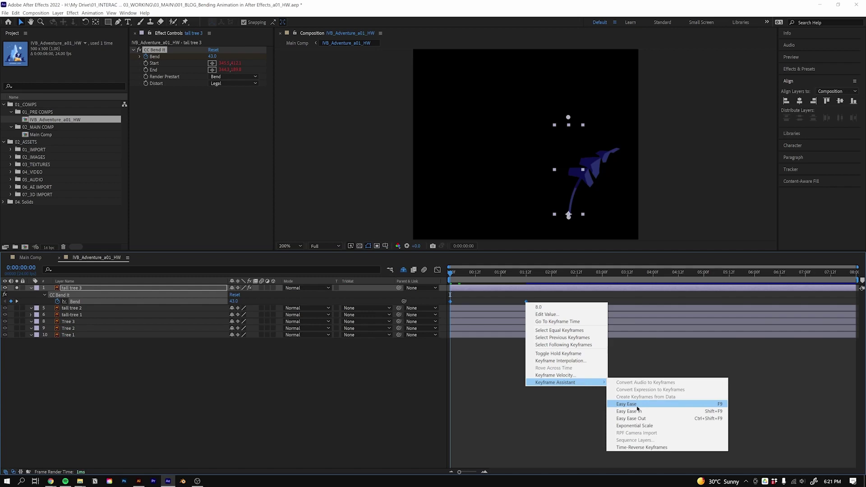
pyautogui.click(710, 409)
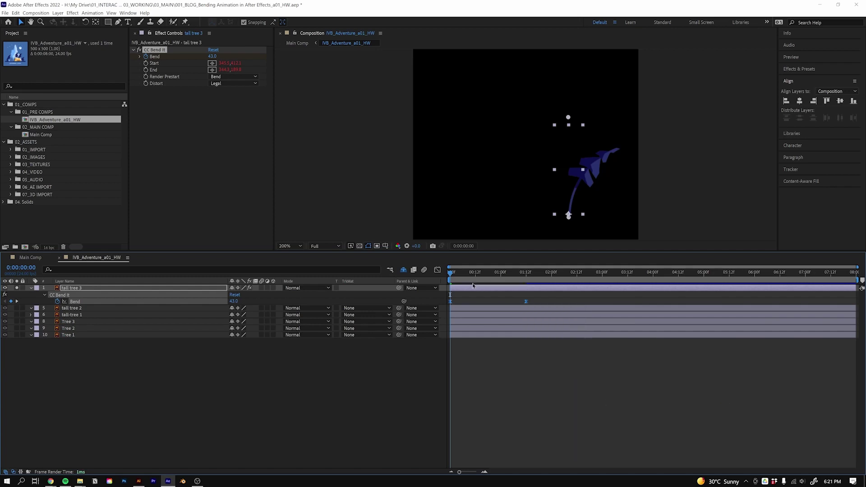
# Preview the bending animation, then return the playhead to 0:00.
pyautogui.press('space')
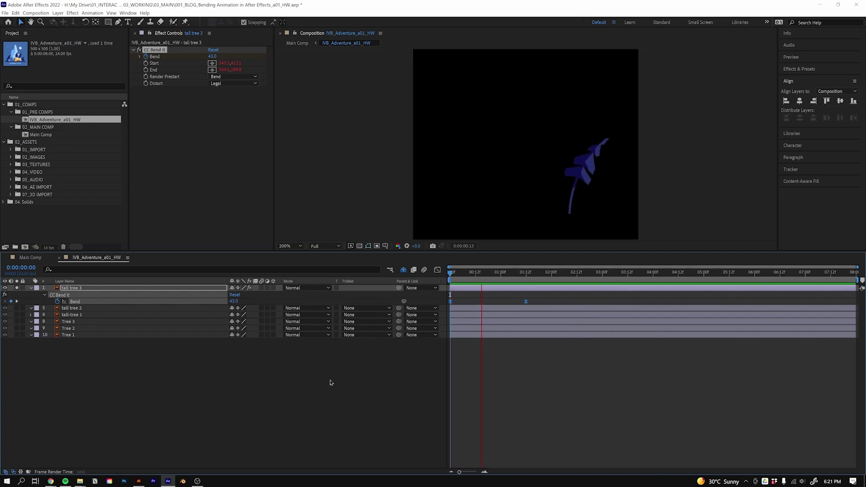
pyautogui.press('space')
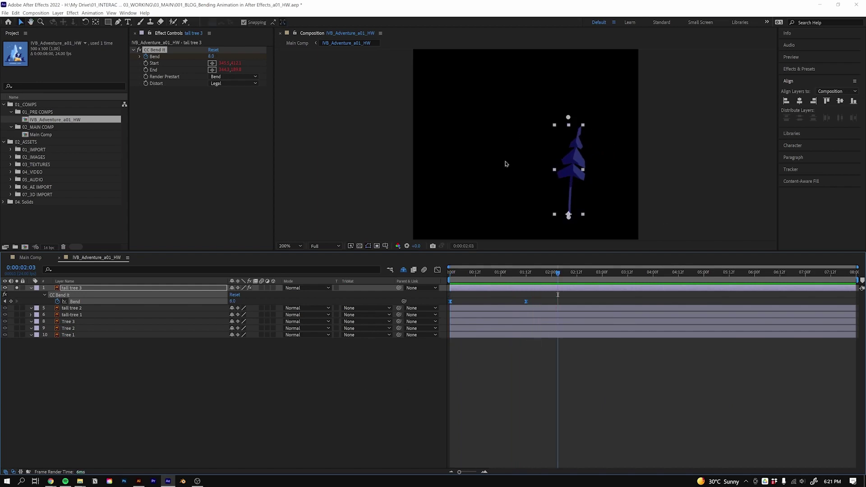
pyautogui.press('space')
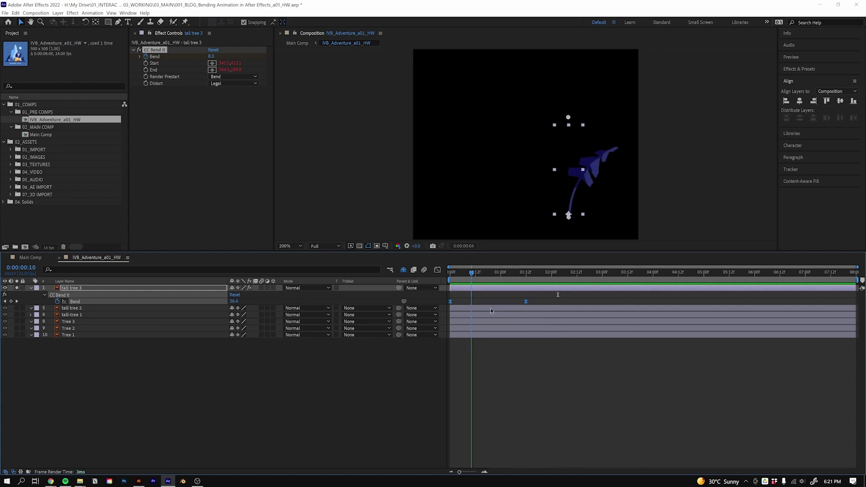
pyautogui.moveTo(490, 308); pyautogui.dragTo(597, 318)
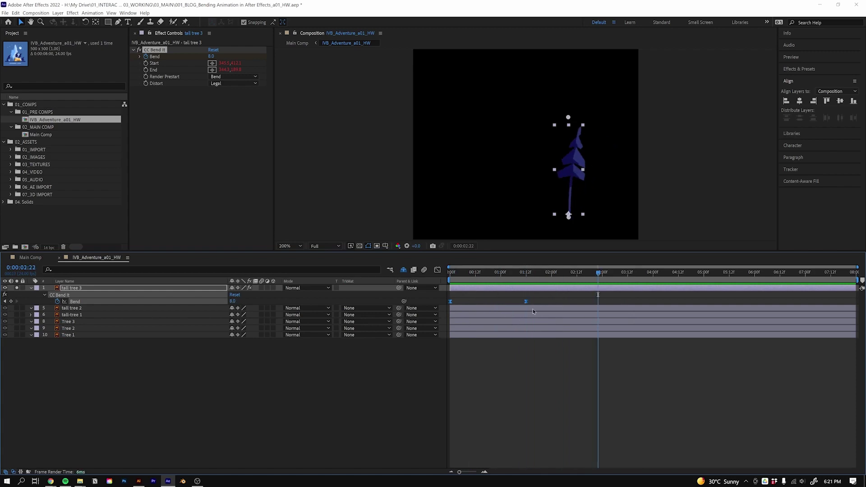
pyautogui.click(449, 274)
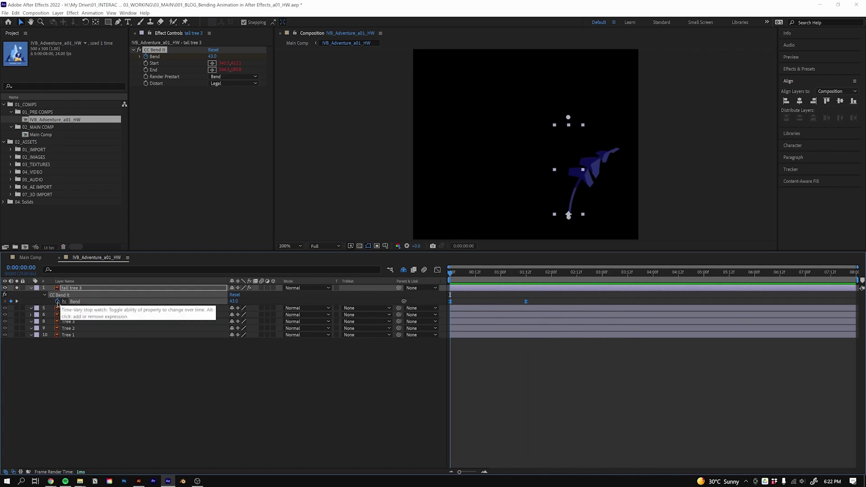
# Write loopOut("pingpong") as tall tree 3's Bend expression and play back the sway.
pyautogui.keyDown('alt'); pyautogui.click(57, 302); pyautogui.keyUp('alt')
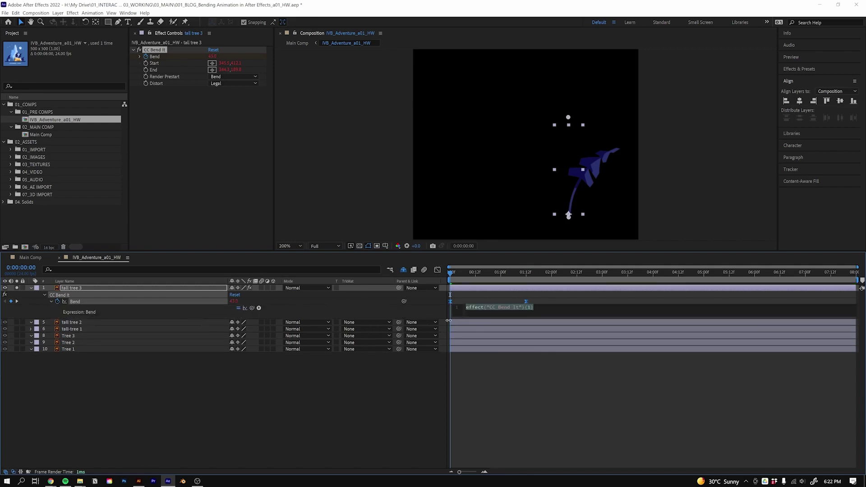
pyautogui.write('lopp_')
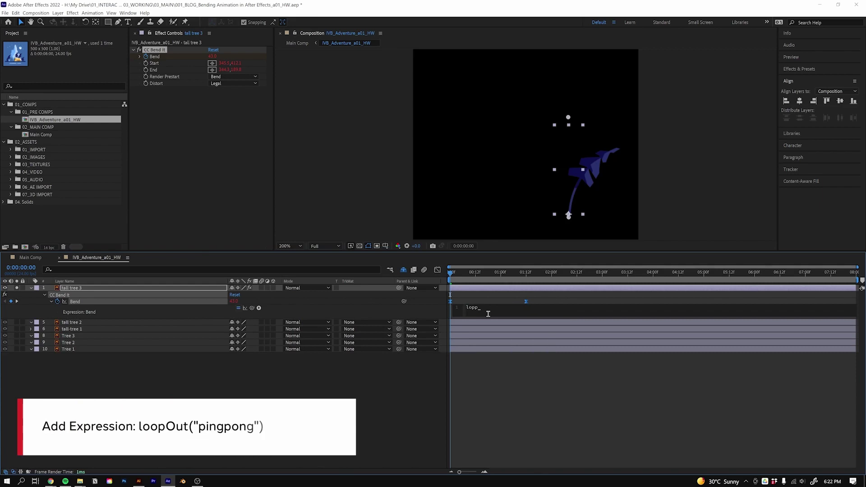
pyautogui.press('BackSpace')
pyautogui.press('BackSpace')
pyautogui.write('op')
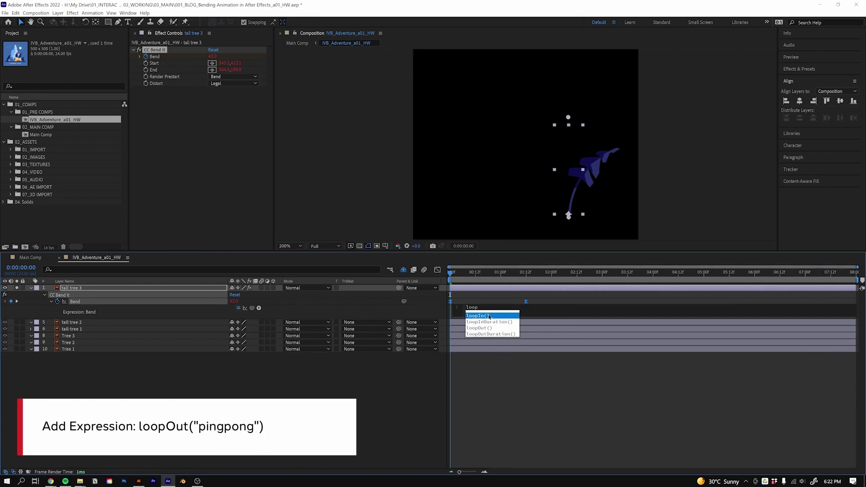
pyautogui.press('Down')
pyautogui.press('Down')
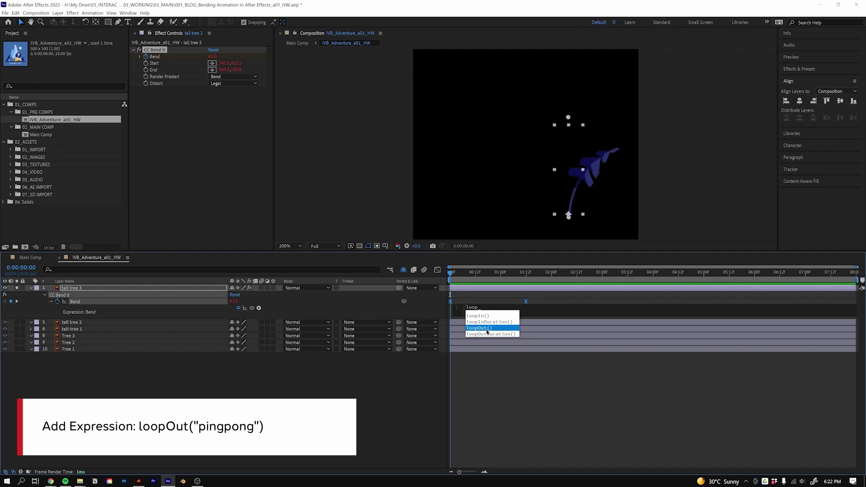
pyautogui.click(486, 329)
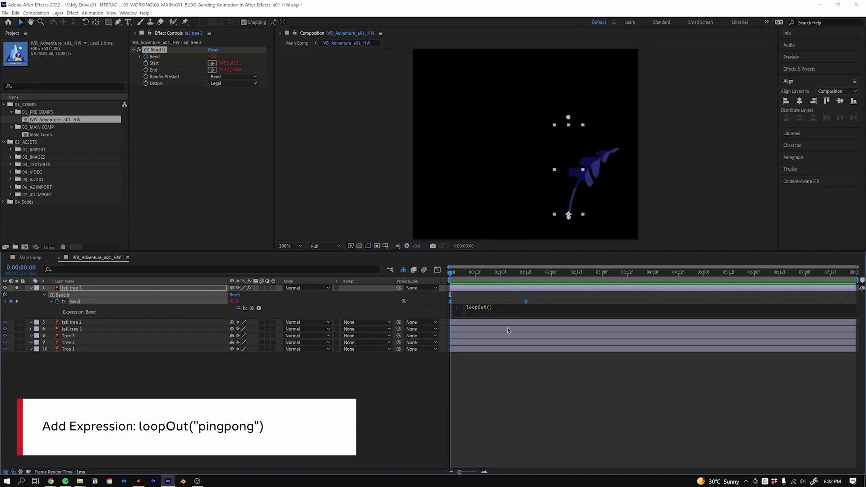
pyautogui.write('"')
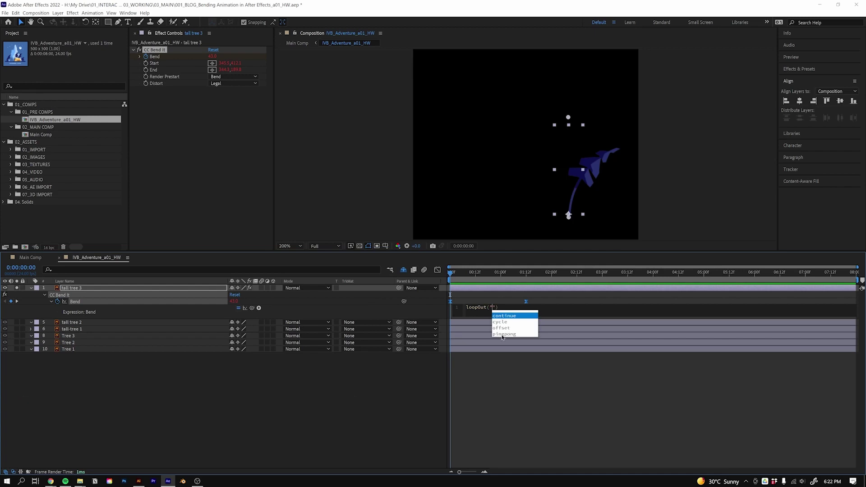
pyautogui.press('Down')
pyautogui.press('Down')
pyautogui.press('Down')
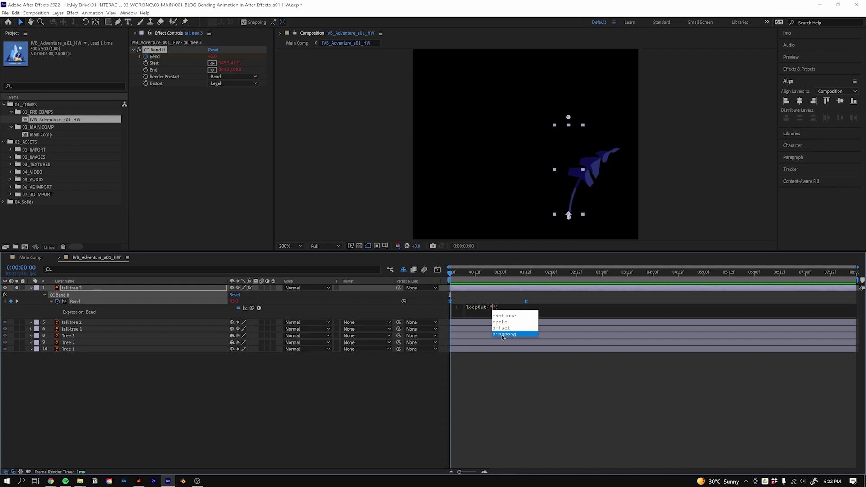
pyautogui.press('Return')
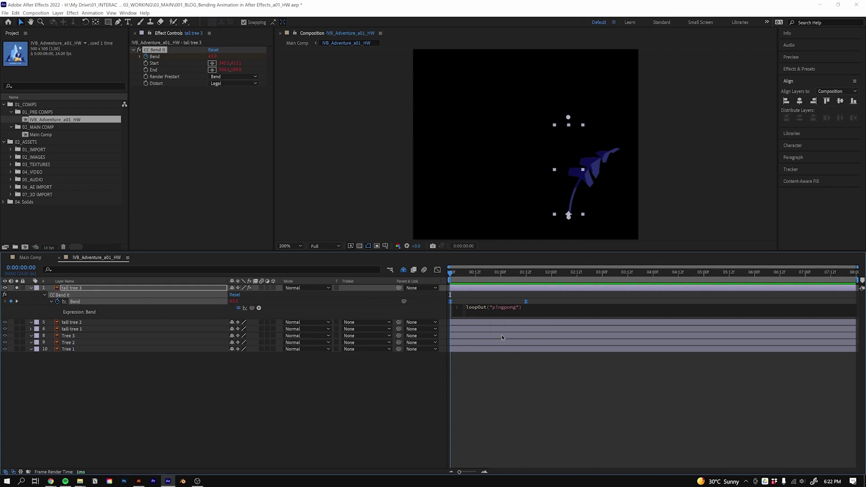
pyautogui.click(507, 297)
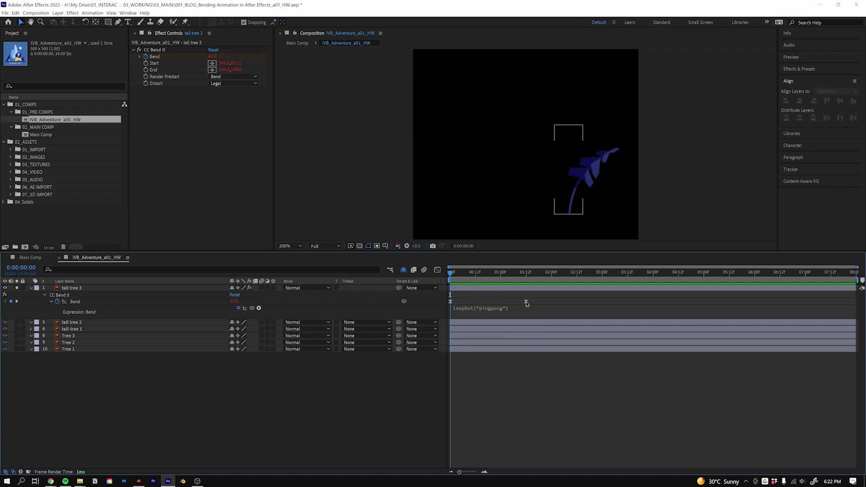
pyautogui.press('space')
pyautogui.press('space')
# Keyframe tall tree 3's Rotation, setting 8° at 0:00:01:12 and shifting that keyframe earlier.
pyautogui.click(81, 290)
pyautogui.press('r')
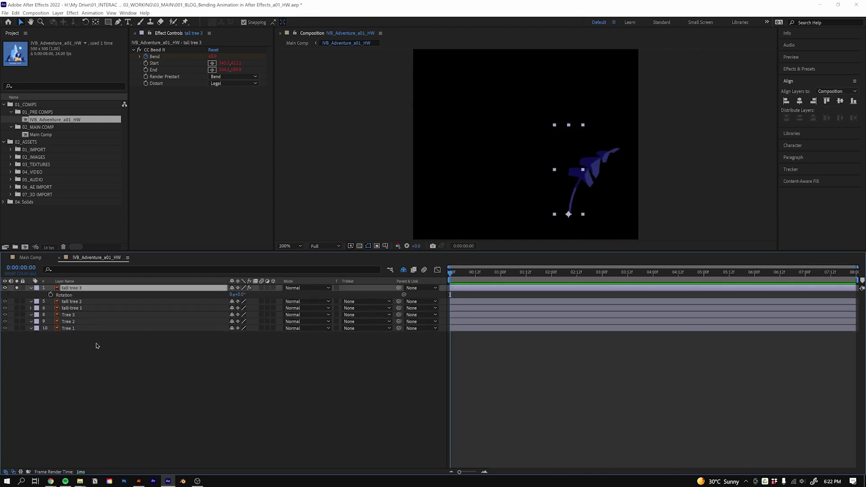
pyautogui.click(51, 295)
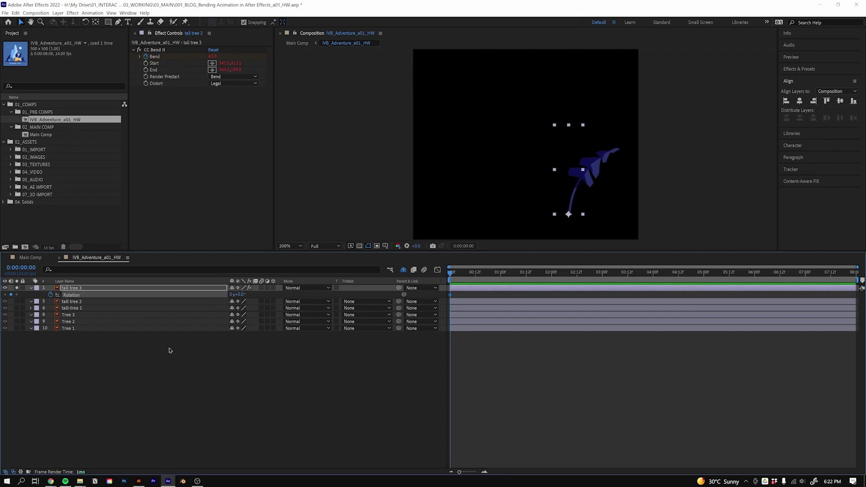
pyautogui.press('u')
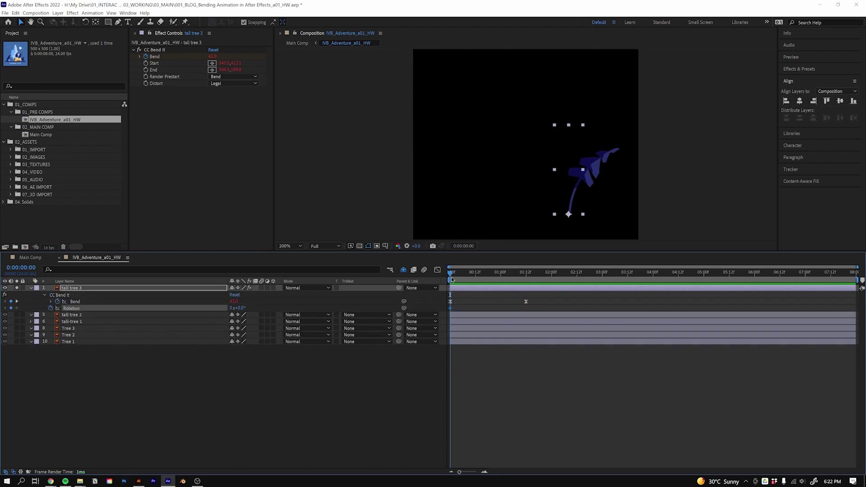
pyautogui.moveTo(452, 280); pyautogui.dragTo(529, 289)
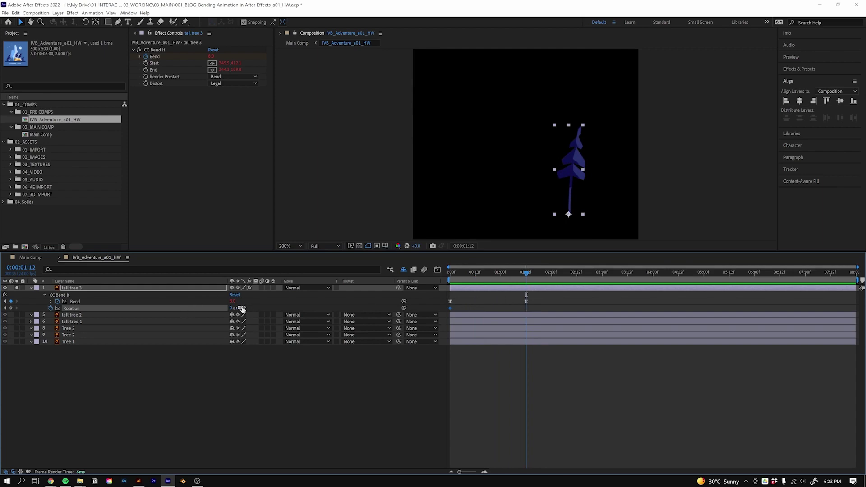
pyautogui.moveTo(243, 308); pyautogui.dragTo(247, 308)
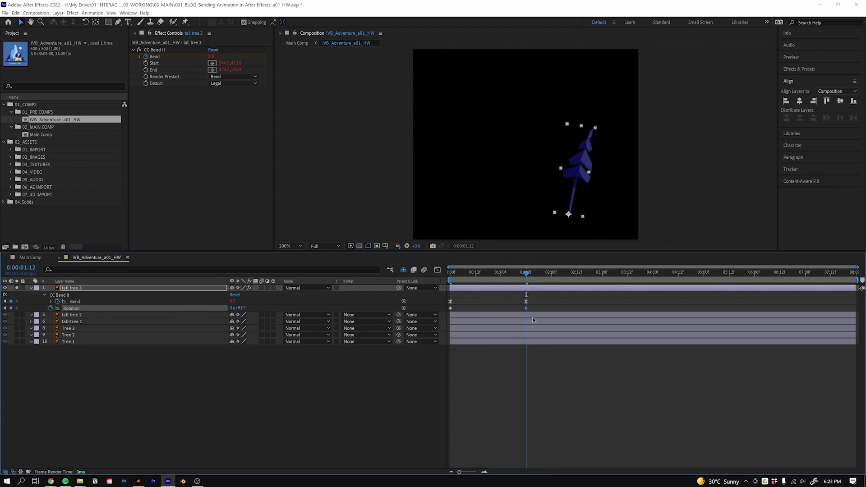
pyautogui.click(450, 308)
pyautogui.moveTo(526, 309); pyautogui.dragTo(488, 310)
# Preview the combined bend and rotation sway from the start.
pyautogui.press('Home')
pyautogui.press('space')
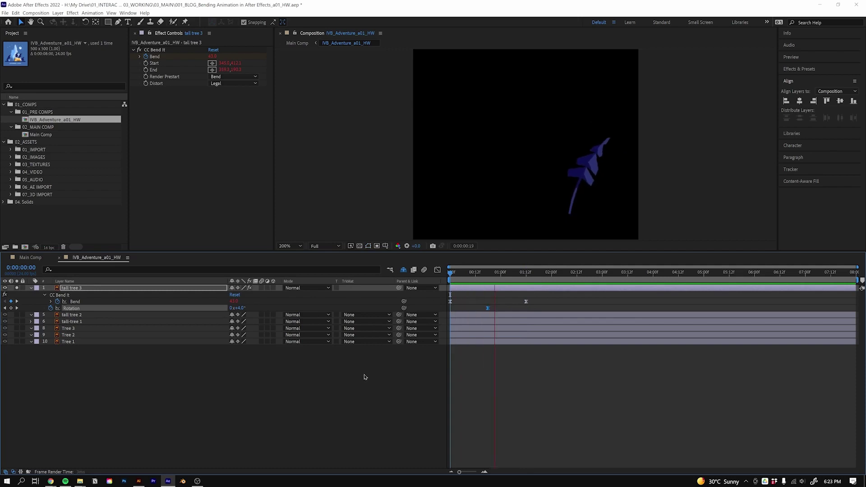
pyautogui.click(363, 377)
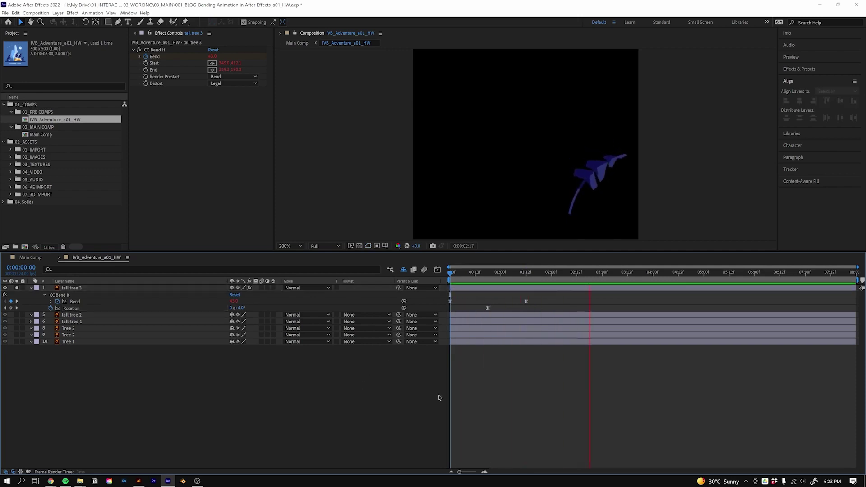
pyautogui.moveTo(497, 275); pyautogui.dragTo(453, 283)
pyautogui.press('space')
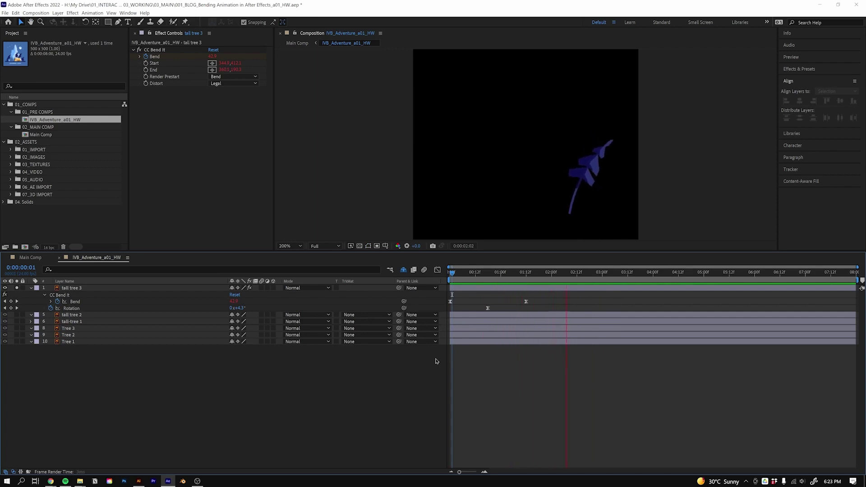
pyautogui.press('space')
# Realign the 8° keyframe with the Bend keyframe and set -14.9° rotation at 0:00.
pyautogui.moveTo(488, 309); pyautogui.dragTo(526, 309)
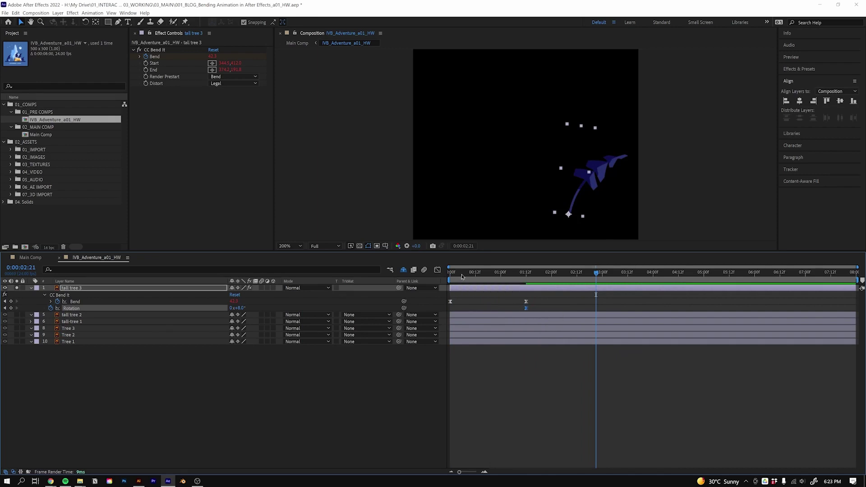
pyautogui.press('Home')
pyautogui.moveTo(239, 308); pyautogui.dragTo(234, 308)
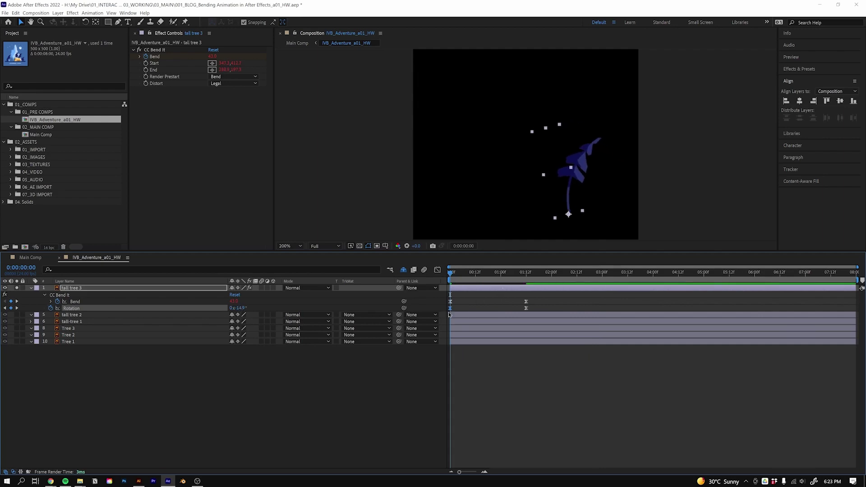
pyautogui.moveTo(536, 305); pyautogui.dragTo(449, 316)
# Time-reverse tall tree 3's Rotation keyframes so it runs 8° to -14.9°, and preview.
pyautogui.rightClick(526, 308)
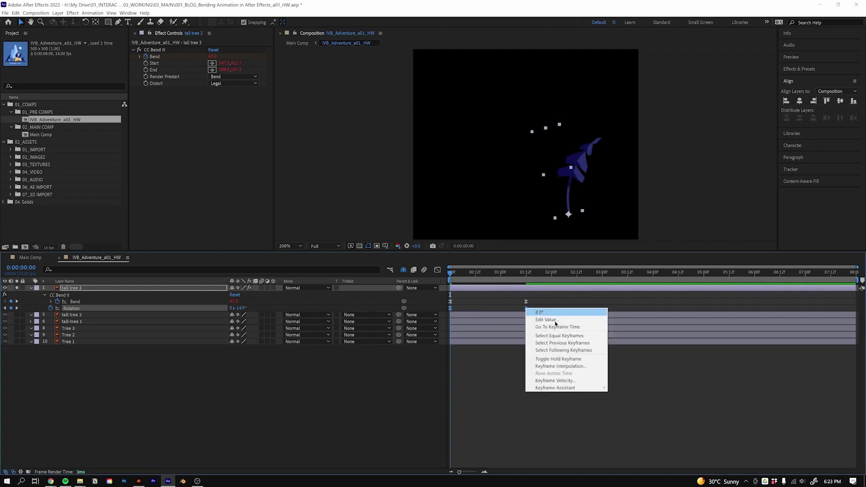
pyautogui.moveTo(560, 388)
pyautogui.click(641, 453)
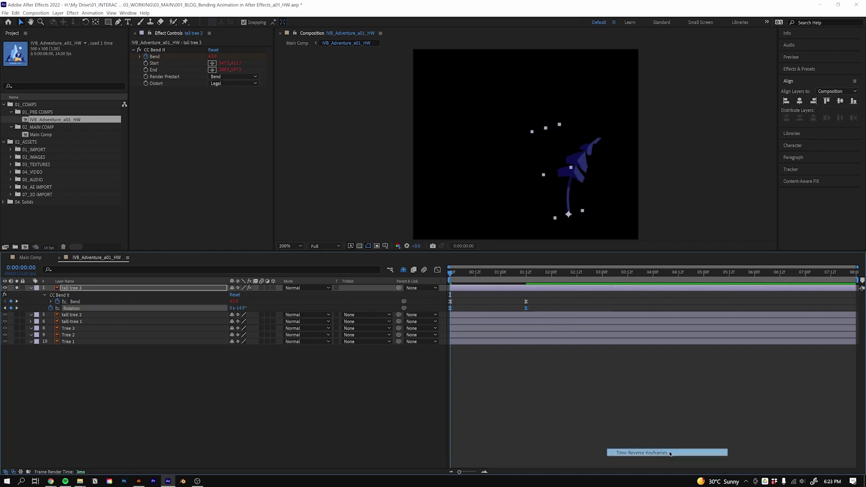
pyautogui.press('space')
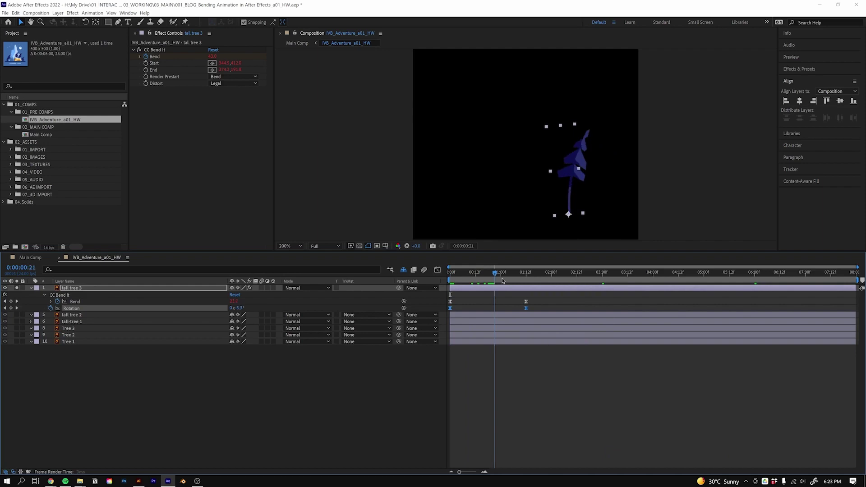
pyautogui.press('space')
pyautogui.press('space')
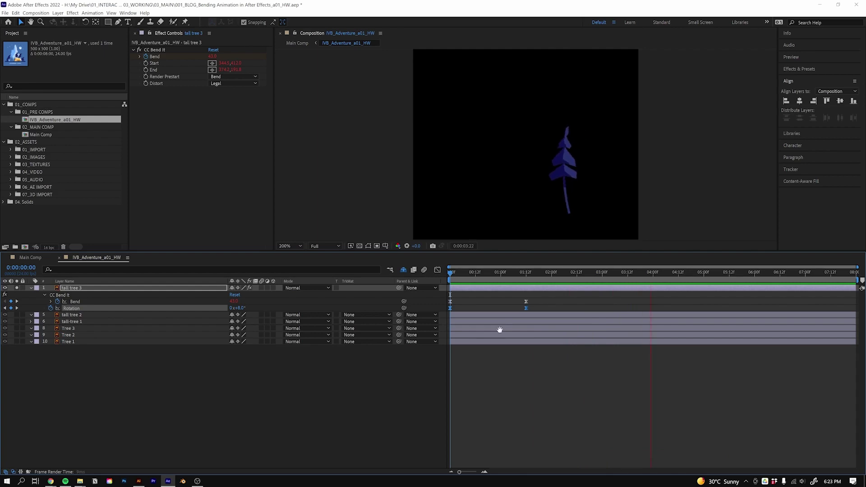
pyautogui.press('space')
pyautogui.moveTo(536, 308); pyautogui.dragTo(453, 314)
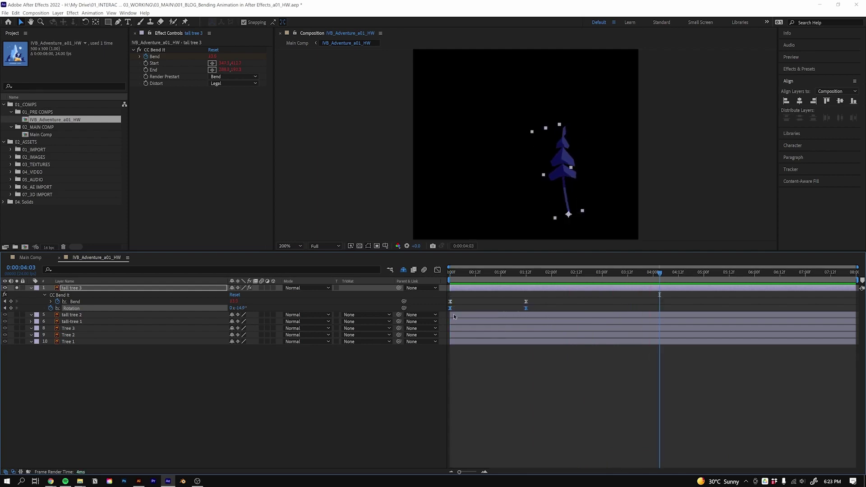
# Delete tall tree 3's Rotation keyframes, returning rotation to 0°, and preview the bend-only sway.
pyautogui.press('Delete')
pyautogui.press('Home')
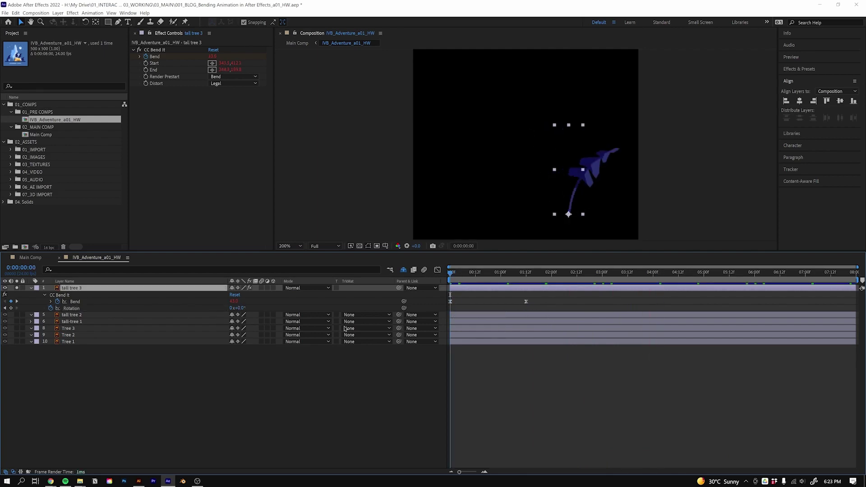
pyautogui.click(50, 308)
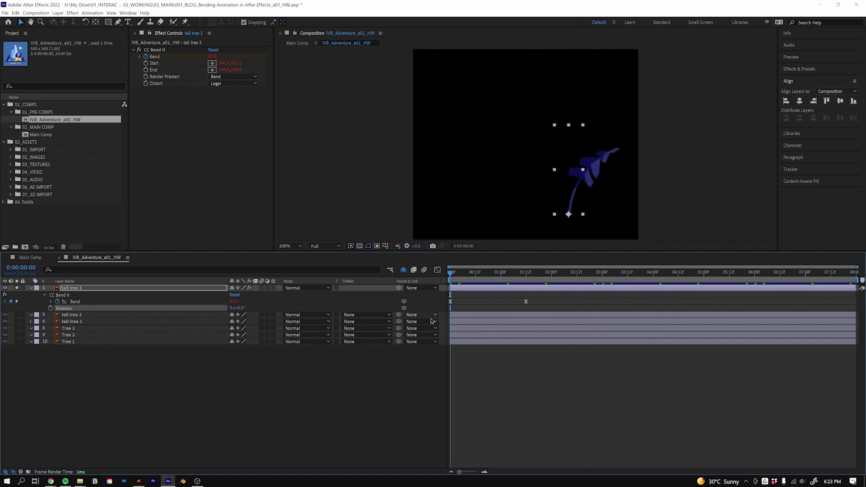
pyautogui.press('space')
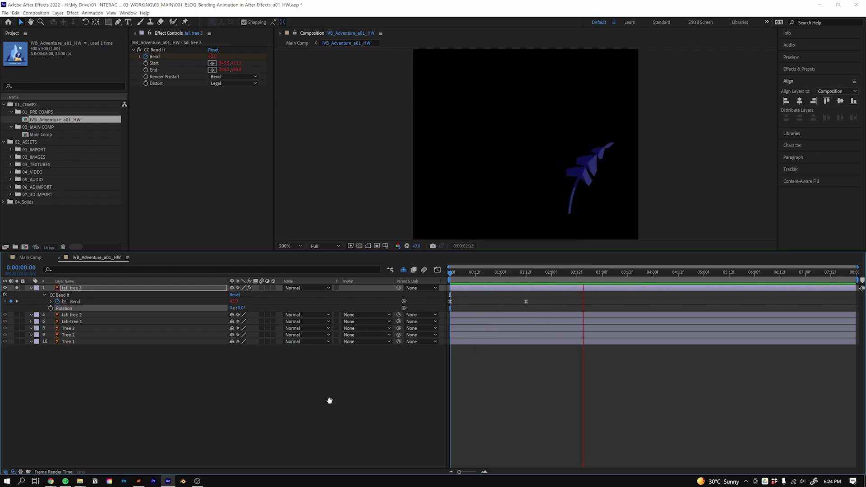
pyautogui.press('space')
# Preview the bending tree within the full Summer Camp scene and select its CC Bend It effect.
pyautogui.click(16, 289)
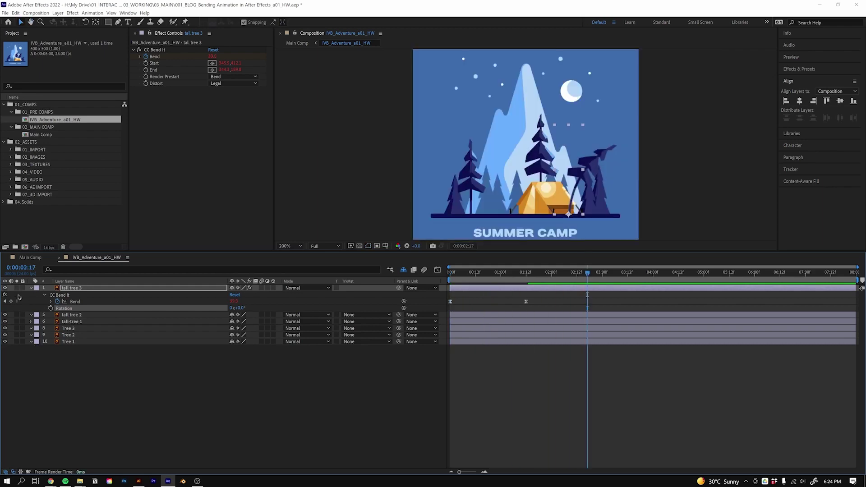
pyautogui.press('space')
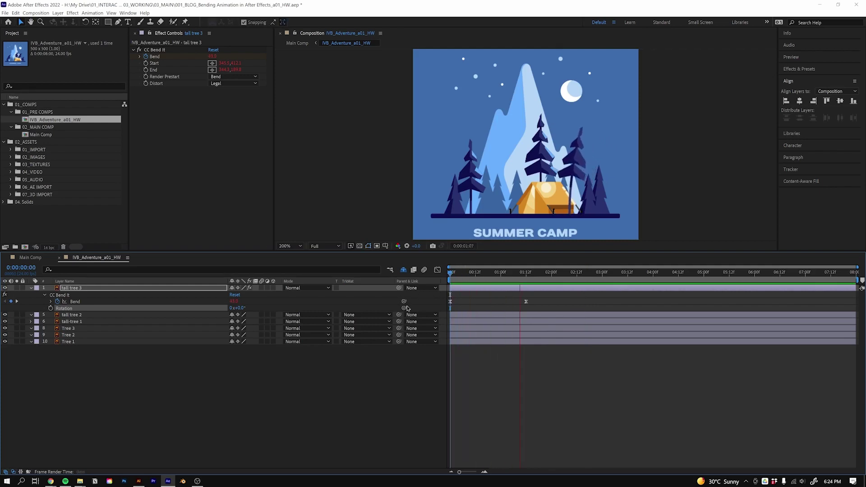
pyautogui.press('space')
pyautogui.press('Home')
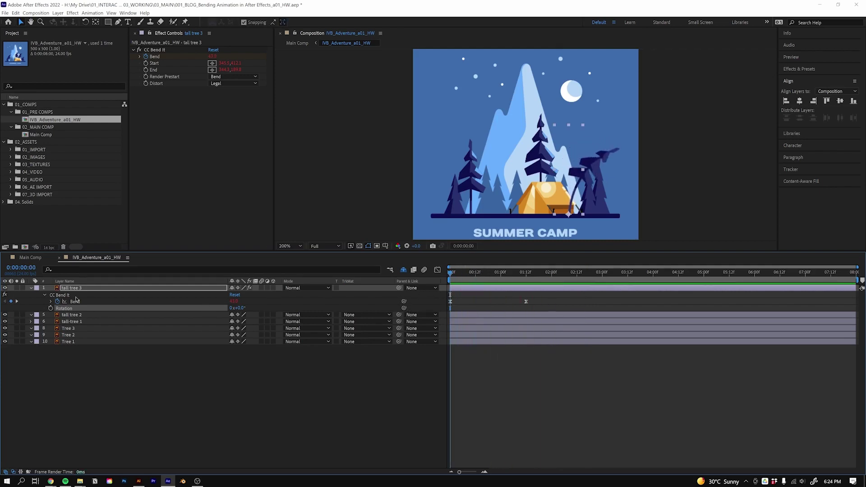
pyautogui.click(68, 295)
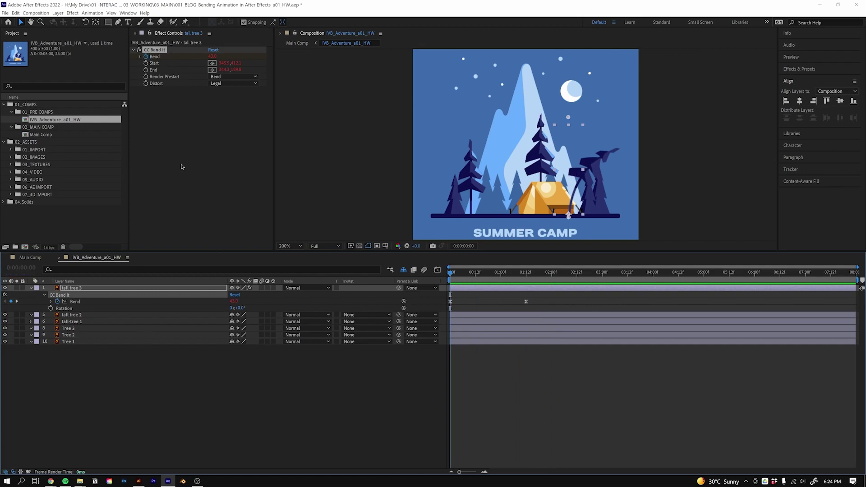
# Paste the keyframed CC Bend It onto tall tree 2, tall tree 1 and Trees 1–3, then preview.
pyautogui.moveTo(90, 357); pyautogui.dragTo(65, 315)
pyautogui.hotkey('ctrl', 'v')
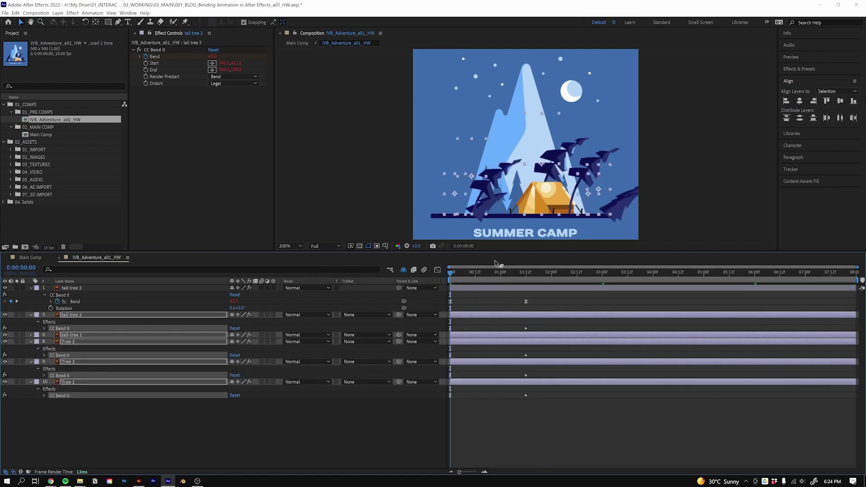
pyautogui.press('space')
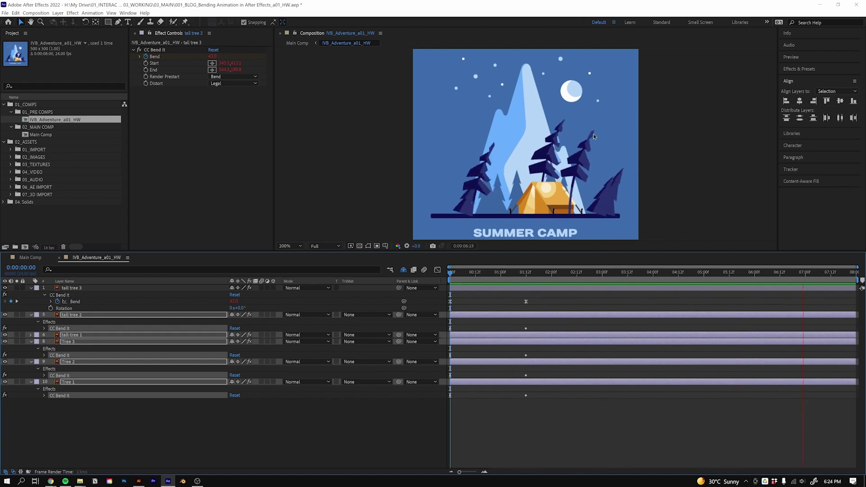
pyautogui.click(194, 447)
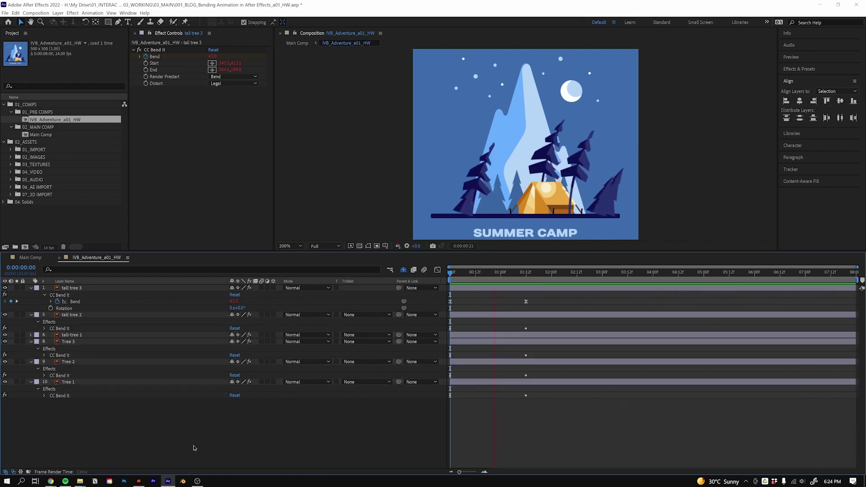
# Move Tree 3's CC Bend It start point up onto the ground line.
pyautogui.click(79, 342)
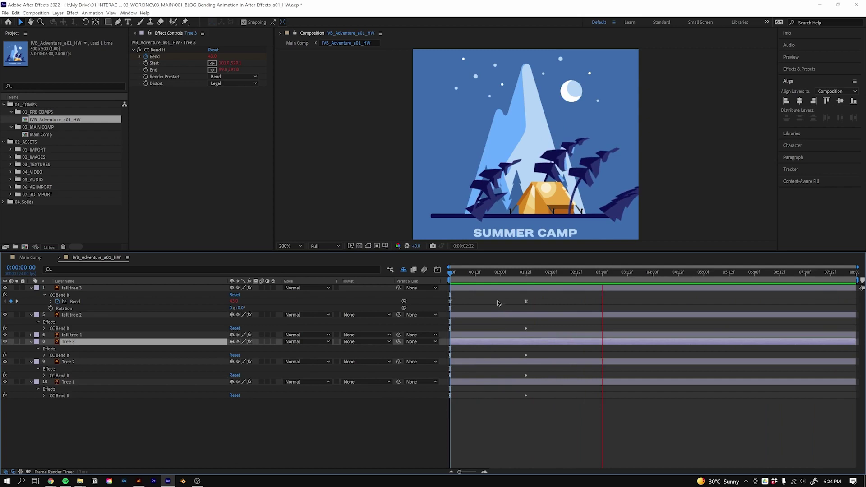
pyautogui.press('space')
pyautogui.press('Home')
pyautogui.click(171, 50)
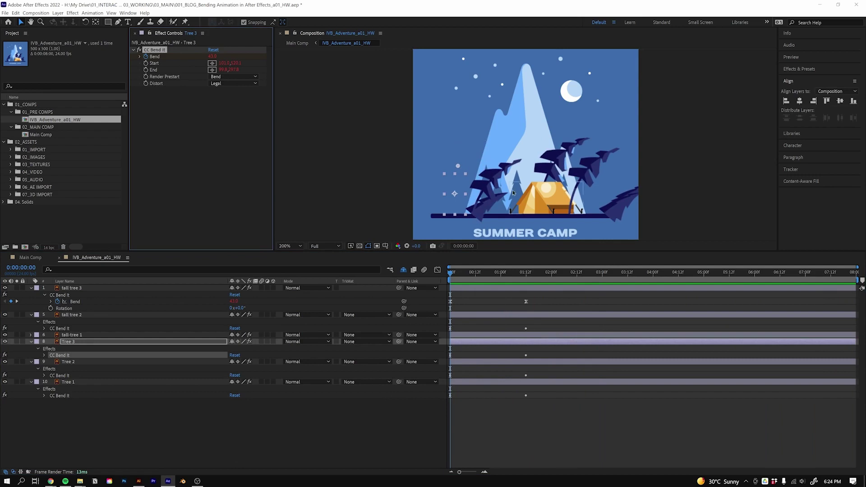
pyautogui.scroll(-1, 515, 209)
pyautogui.moveTo(492, 206); pyautogui.dragTo(491, 191)
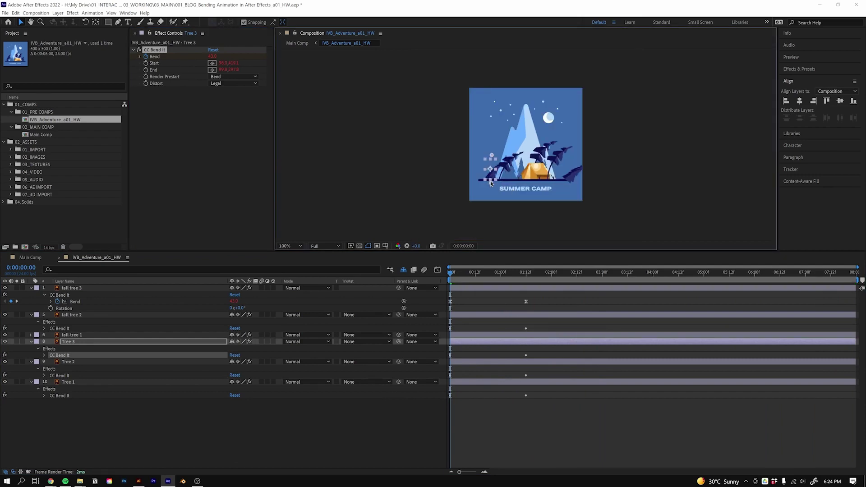
pyautogui.scroll(2, 493, 183)
pyautogui.scroll(-1, 465, 193)
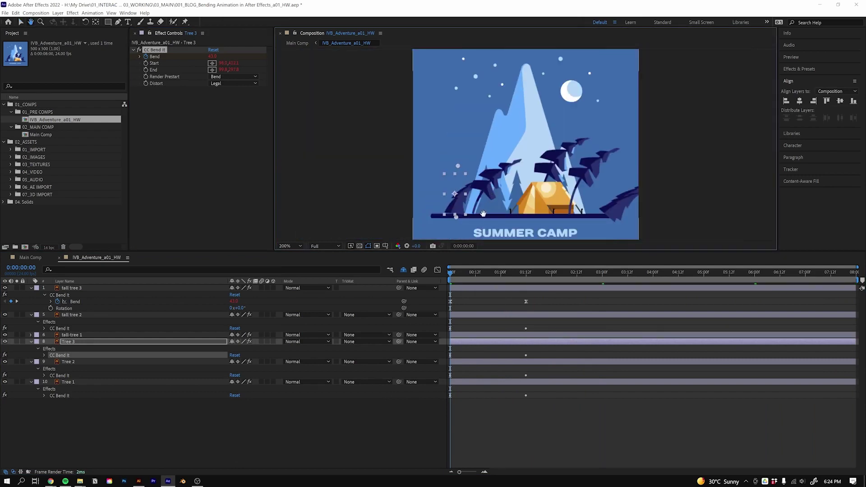
pyautogui.scroll(-1, 464, 193)
pyautogui.press('v')
pyautogui.moveTo(465, 193); pyautogui.dragTo(462, 188)
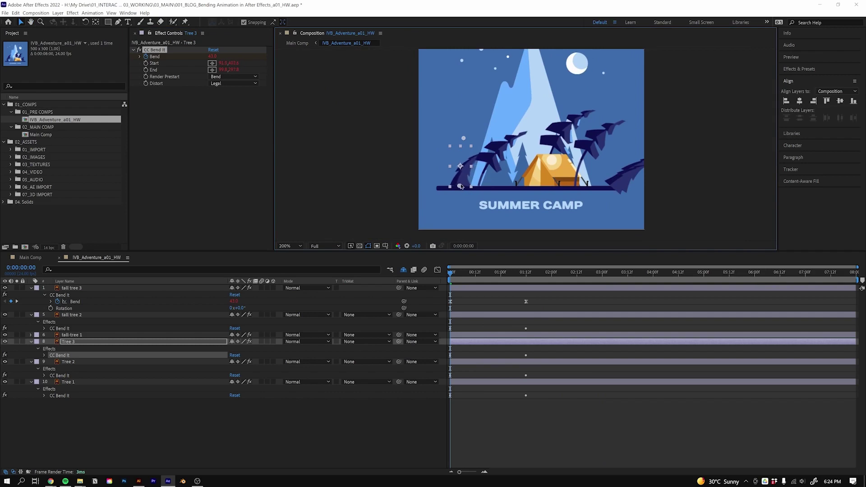
# Move Tree 2's and Tree 1's bend start points up to their bases and preview.
pyautogui.click(148, 362)
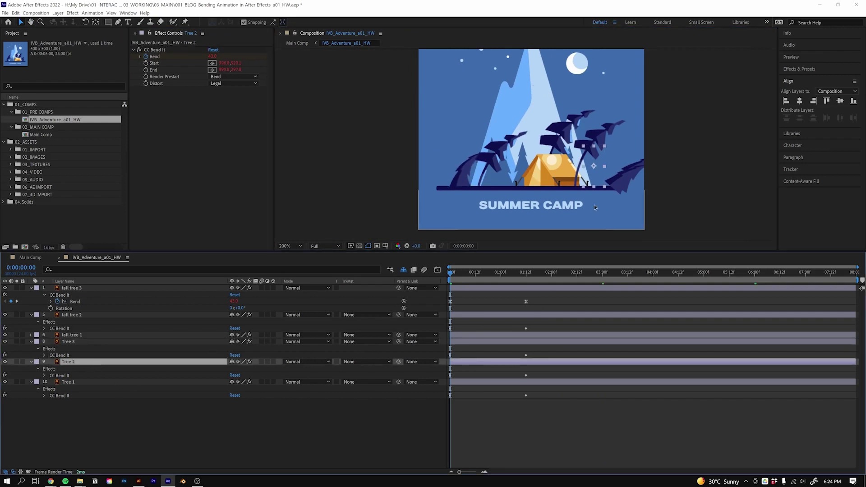
pyautogui.click(155, 50)
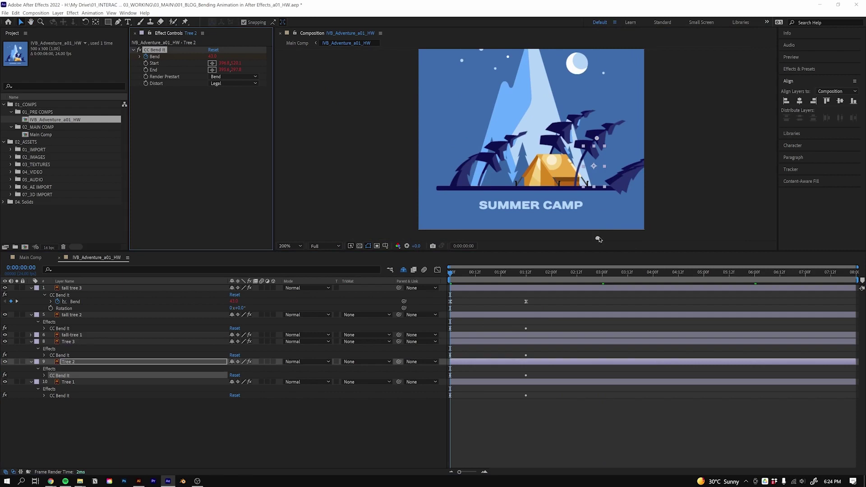
pyautogui.moveTo(598, 239); pyautogui.dragTo(594, 187)
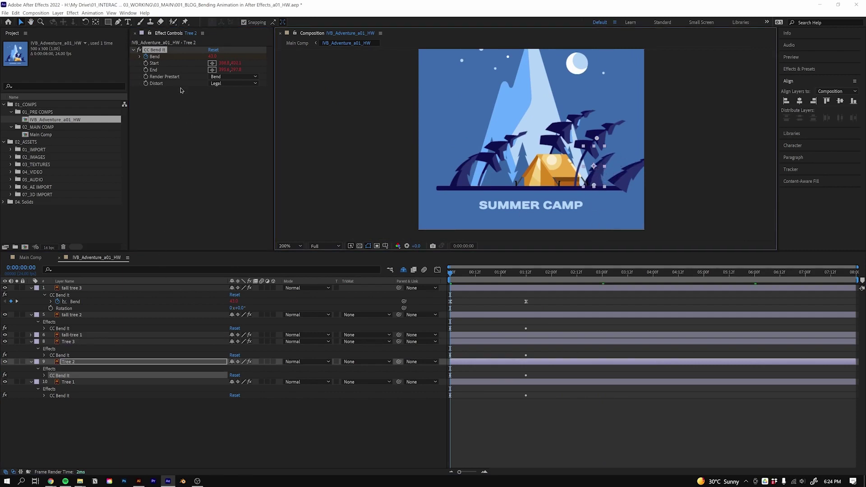
pyautogui.click(90, 383)
pyautogui.press(',')
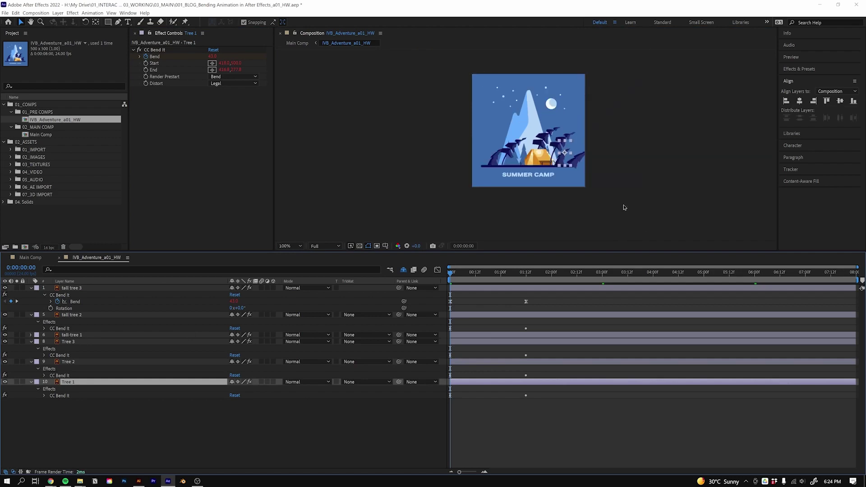
pyautogui.click(169, 51)
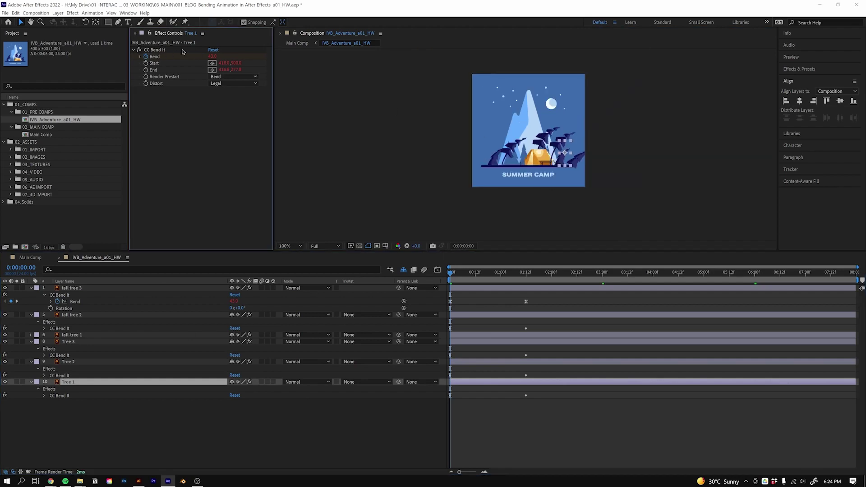
pyautogui.click(182, 51)
pyautogui.press('.')
pyautogui.moveTo(607, 230); pyautogui.dragTo(607, 187)
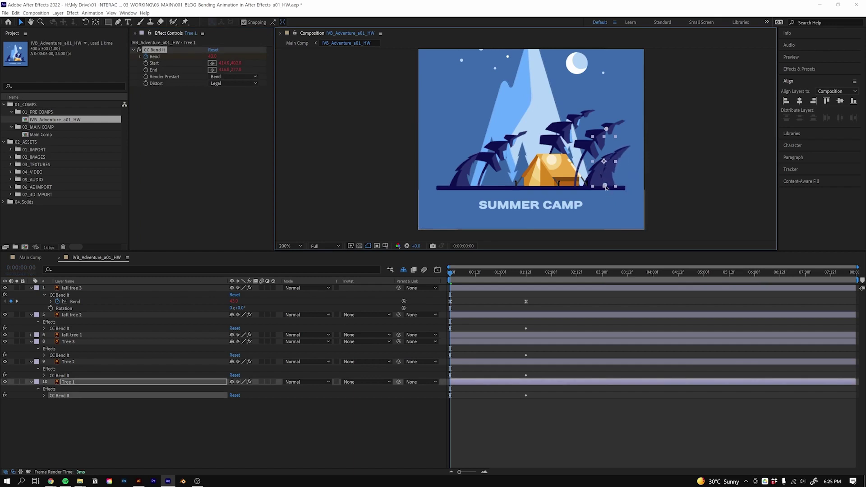
pyautogui.press('space')
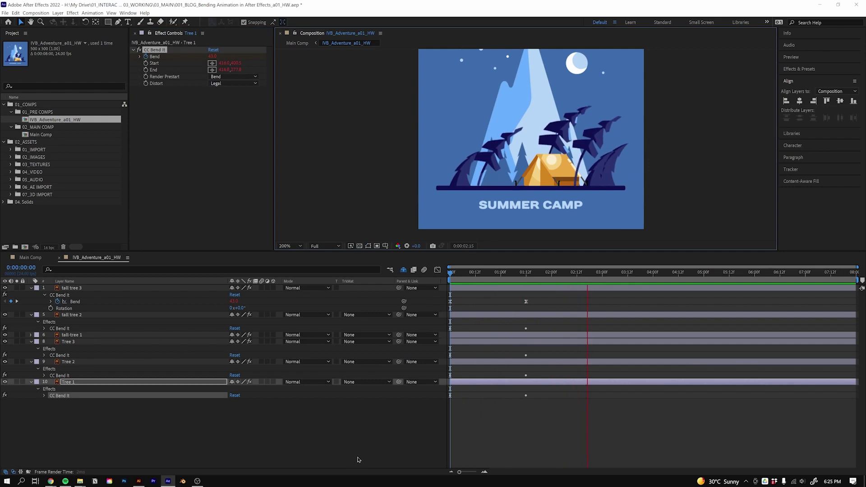
# Reveal the Bend keyframes on all six tree layers.
pyautogui.moveTo(136, 417); pyautogui.dragTo(71, 283)
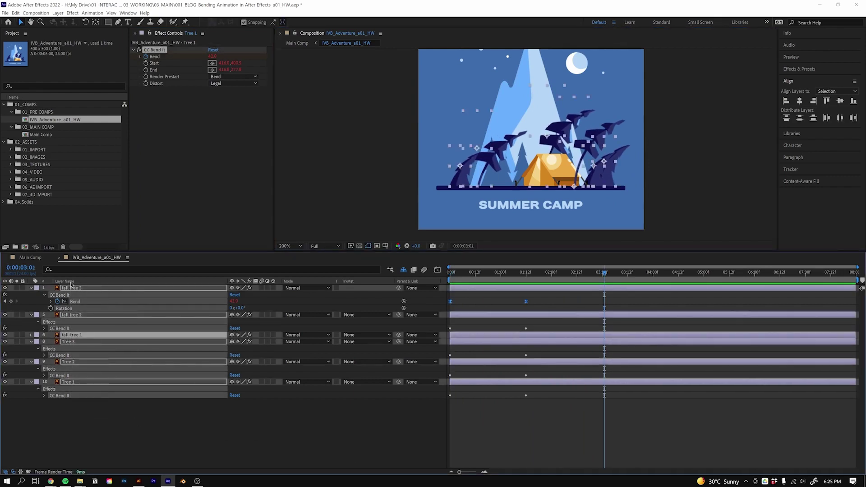
pyautogui.press('u')
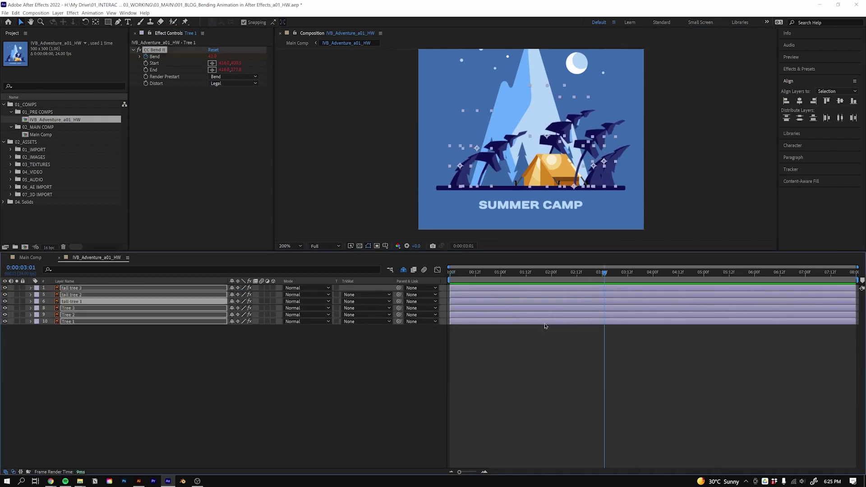
pyautogui.press('u')
pyautogui.click(563, 391)
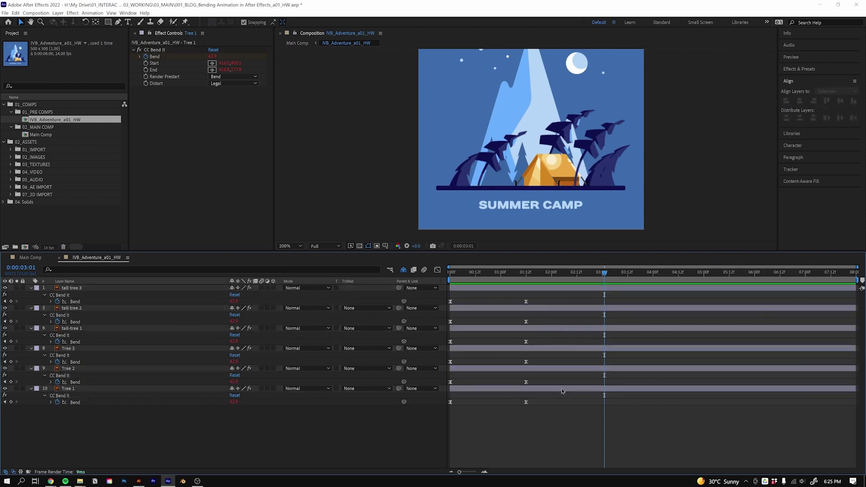
# Drag the second Bend keyframes of tall trees 2 and 1 and Trees 3, 2, 1 to different earlier times.
pyautogui.moveTo(526, 321); pyautogui.dragTo(484, 322)
pyautogui.click(514, 344)
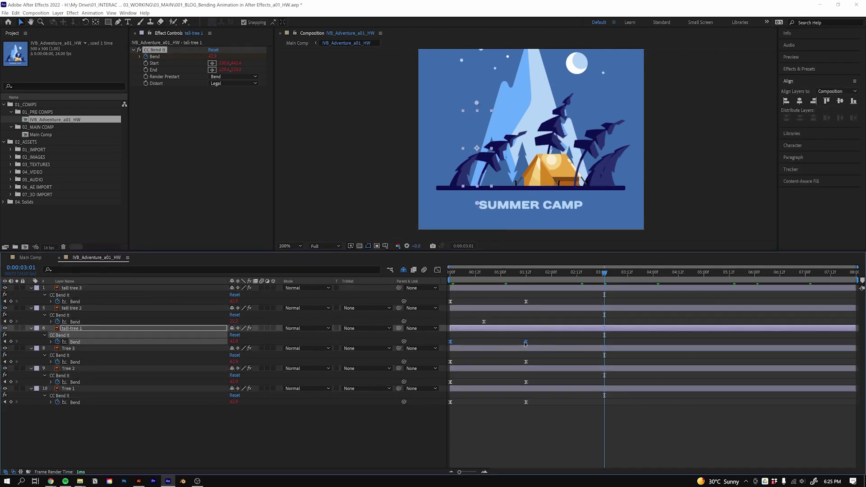
pyautogui.click(527, 342)
pyautogui.moveTo(526, 342)
pyautogui.mouseDown()
pyautogui.moveTo(500, 342)
pyautogui.moveTo(522, 361)
pyautogui.moveTo(446, 368)
pyautogui.mouseUp()
pyautogui.moveTo(526, 362); pyautogui.dragTo(473, 362)
pyautogui.moveTo(544, 378); pyautogui.dragTo(448, 384)
pyautogui.moveTo(531, 403)
pyautogui.mouseDown()
pyautogui.moveTo(449, 417)
pyautogui.moveTo(446, 397)
pyautogui.mouseUp()
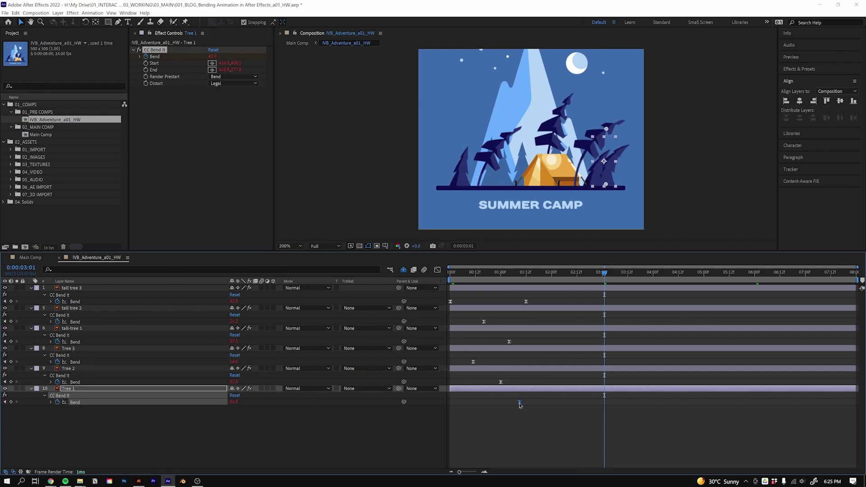
pyautogui.press('Home')
pyautogui.rightClick(425, 276)
pyautogui.press('Escape')
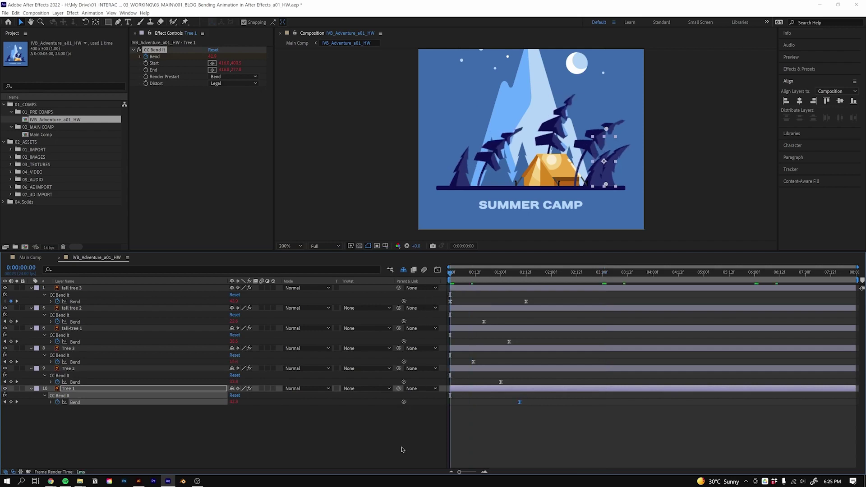
pyautogui.click(395, 445)
pyautogui.press('space')
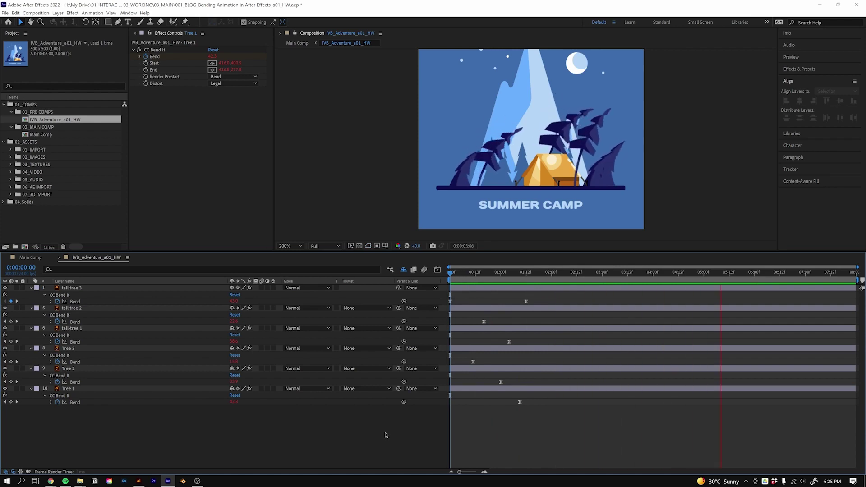
pyautogui.press('space')
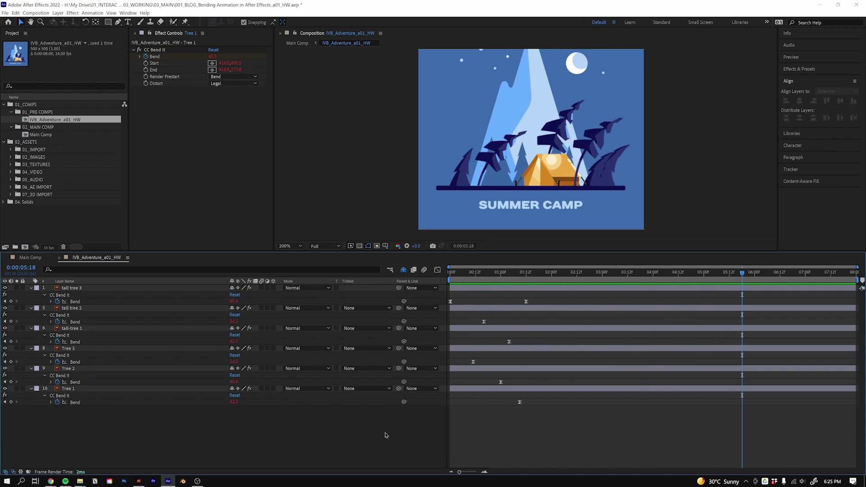